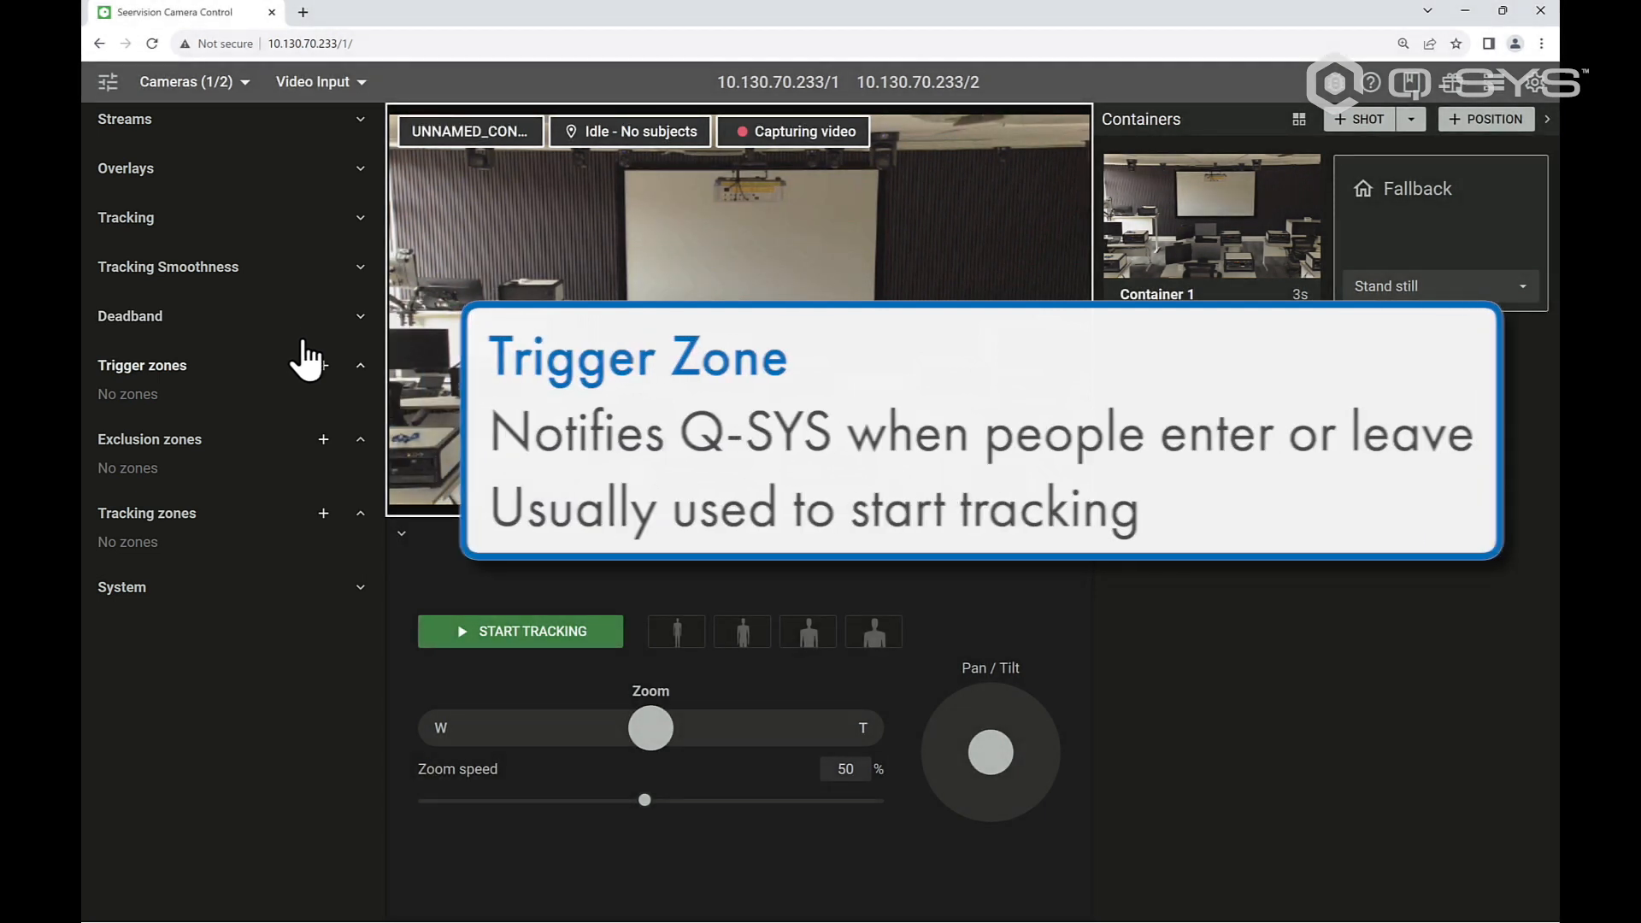
- Add a trigger zone and reshape it to cover the wall area above the presenter desk, beside the projection screen
click(324, 366)
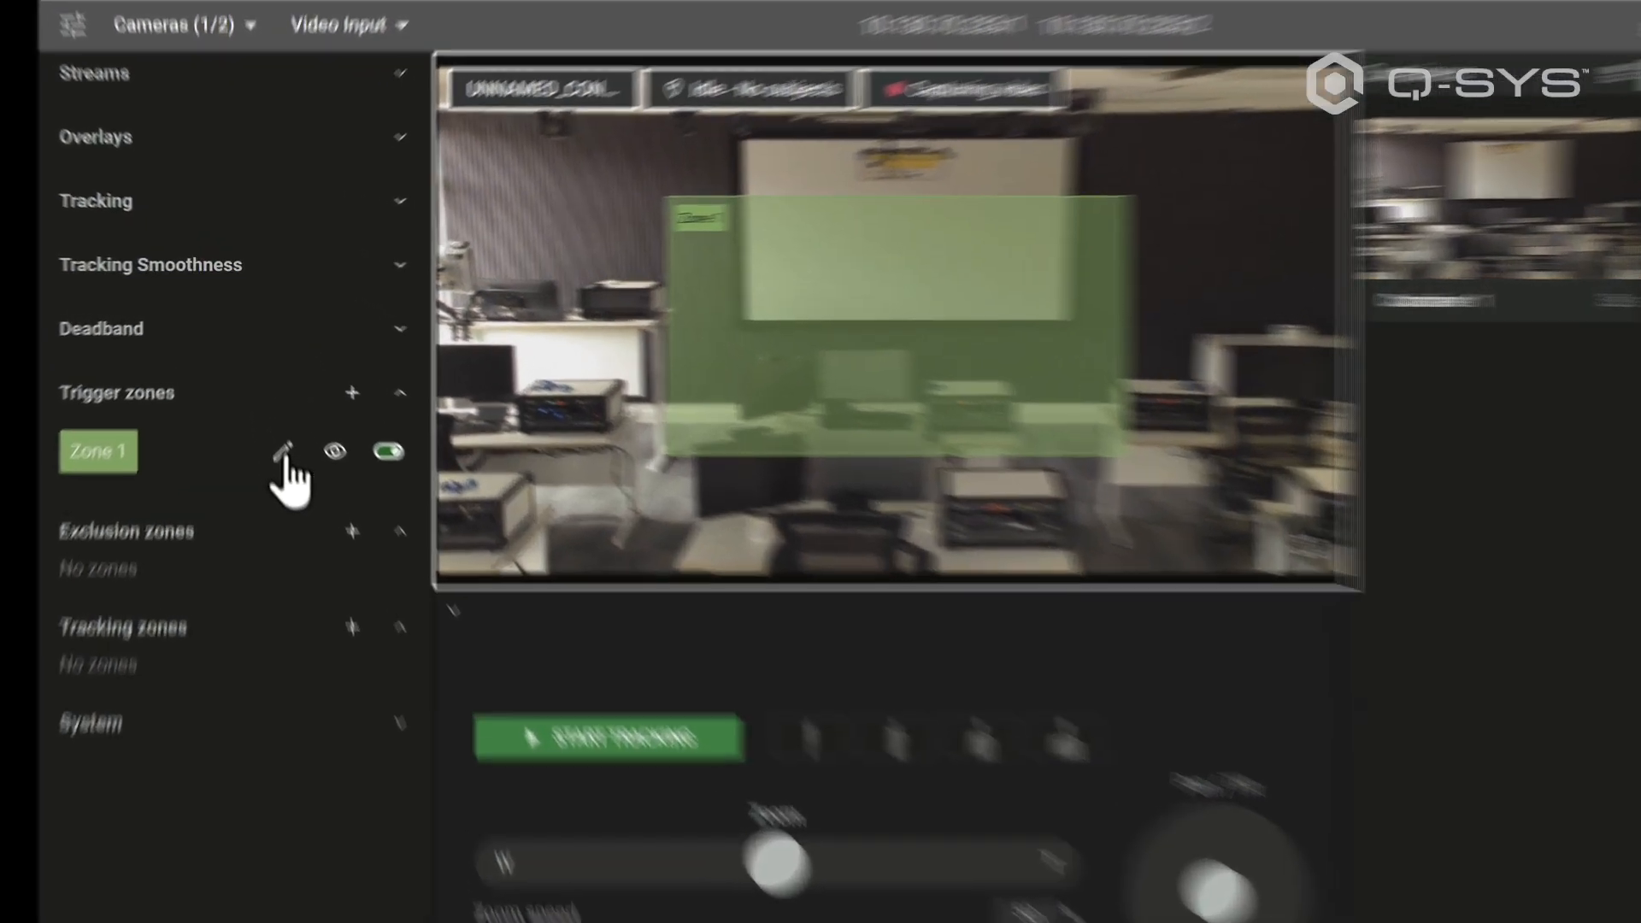
click(276, 414)
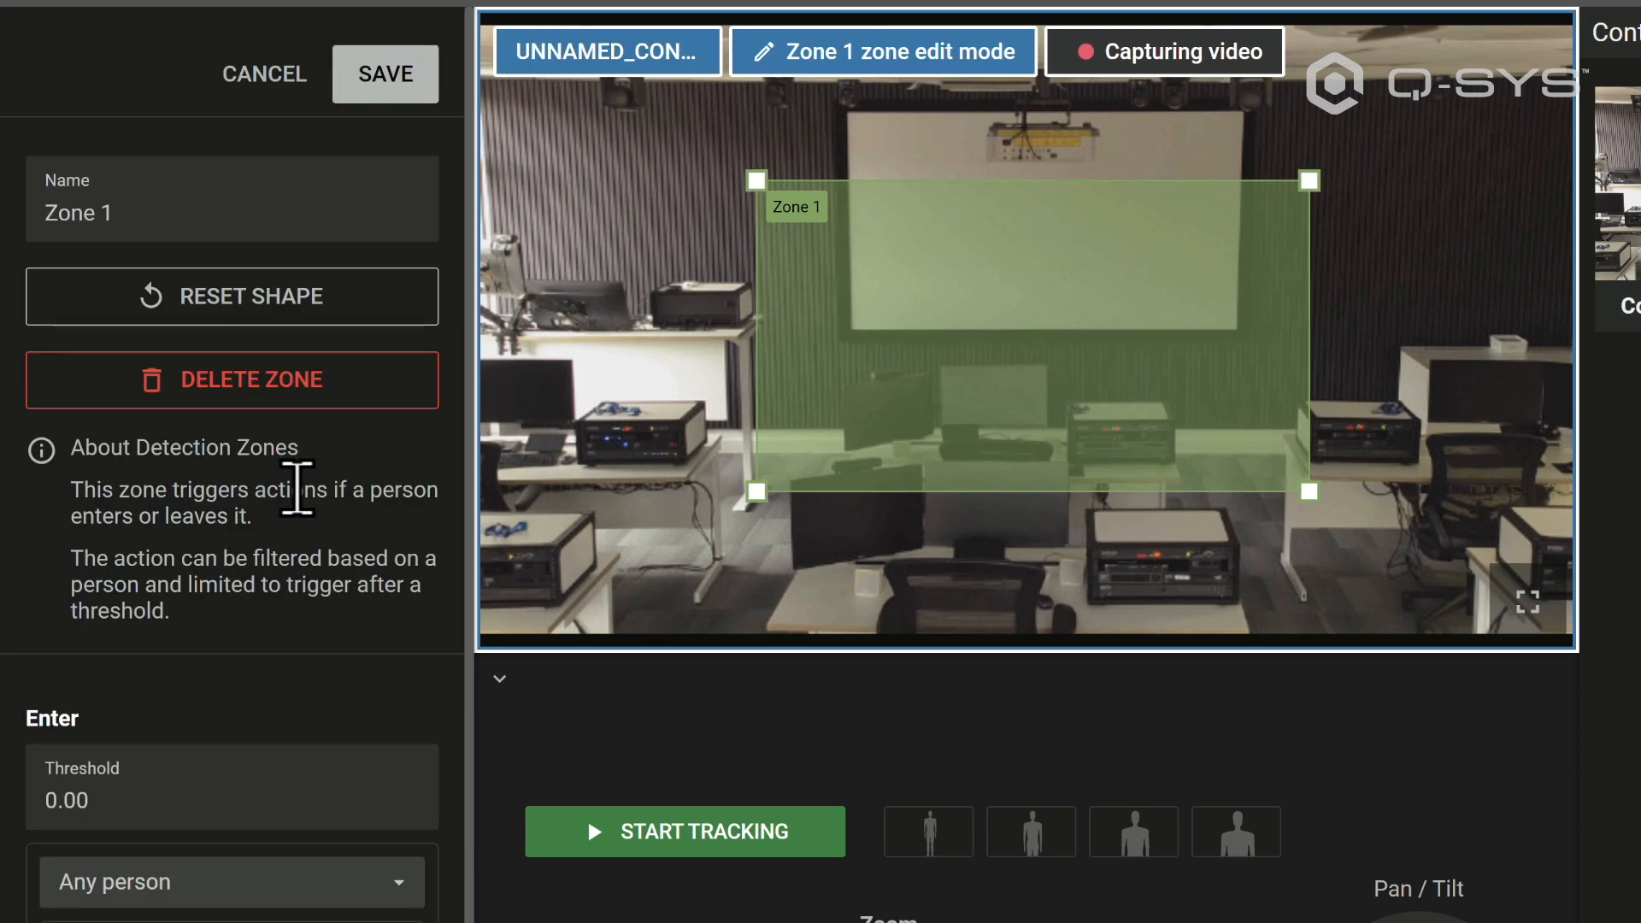
drag(757, 181, 493, 102)
drag(756, 491, 495, 407)
drag(1309, 489, 1547, 407)
drag(1308, 180, 812, 112)
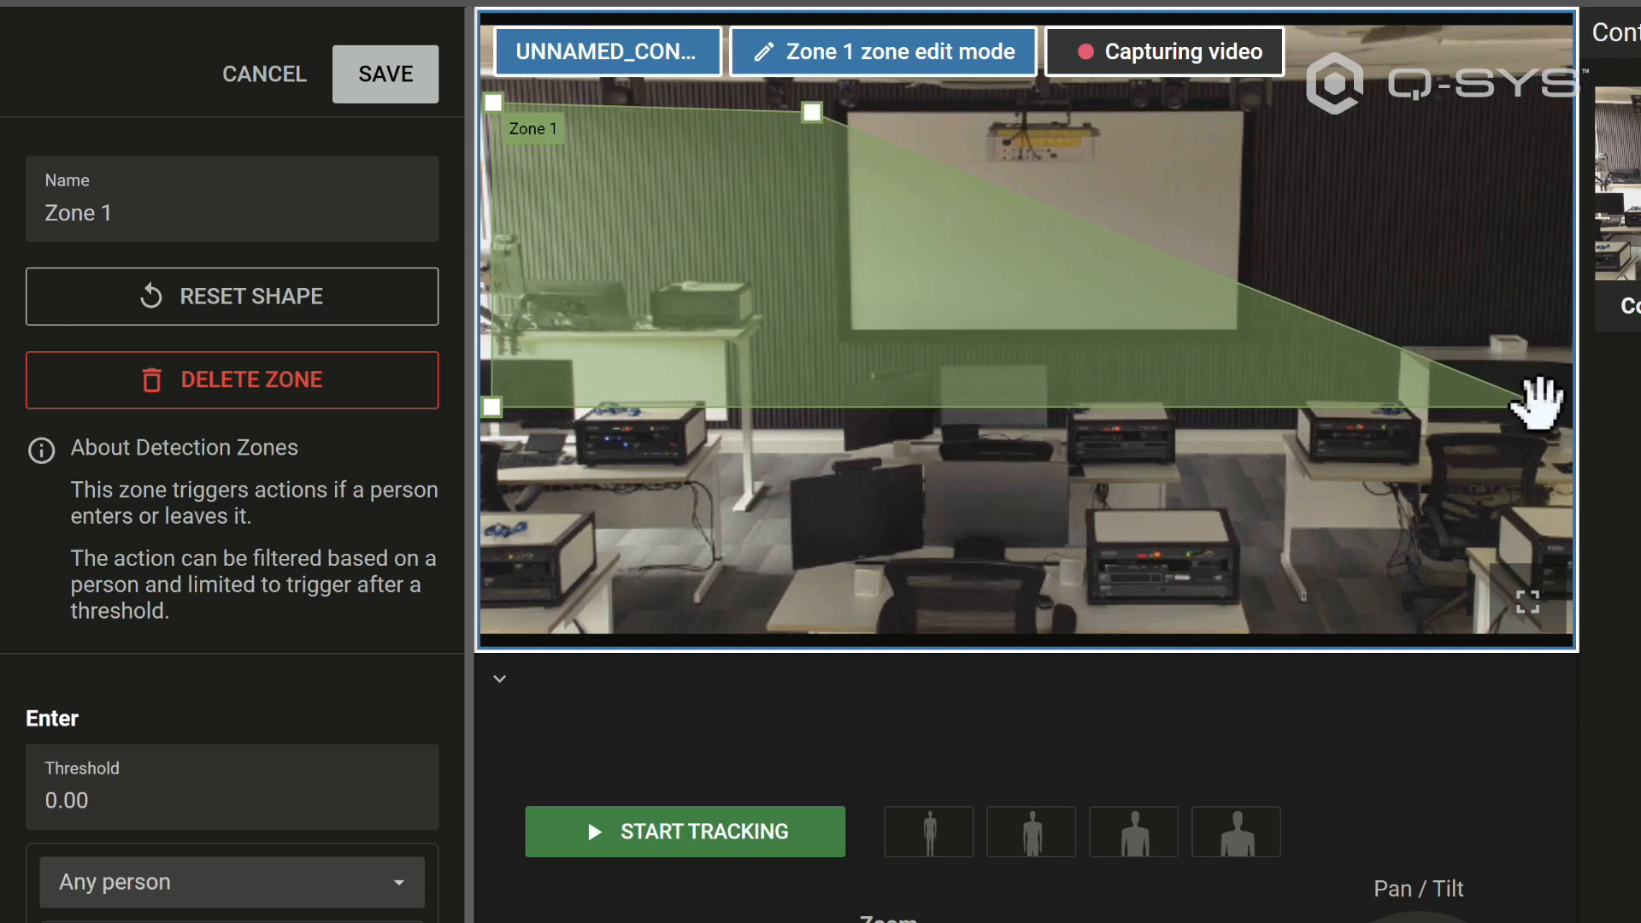
drag(1543, 400, 829, 328)
drag(492, 407, 494, 315)
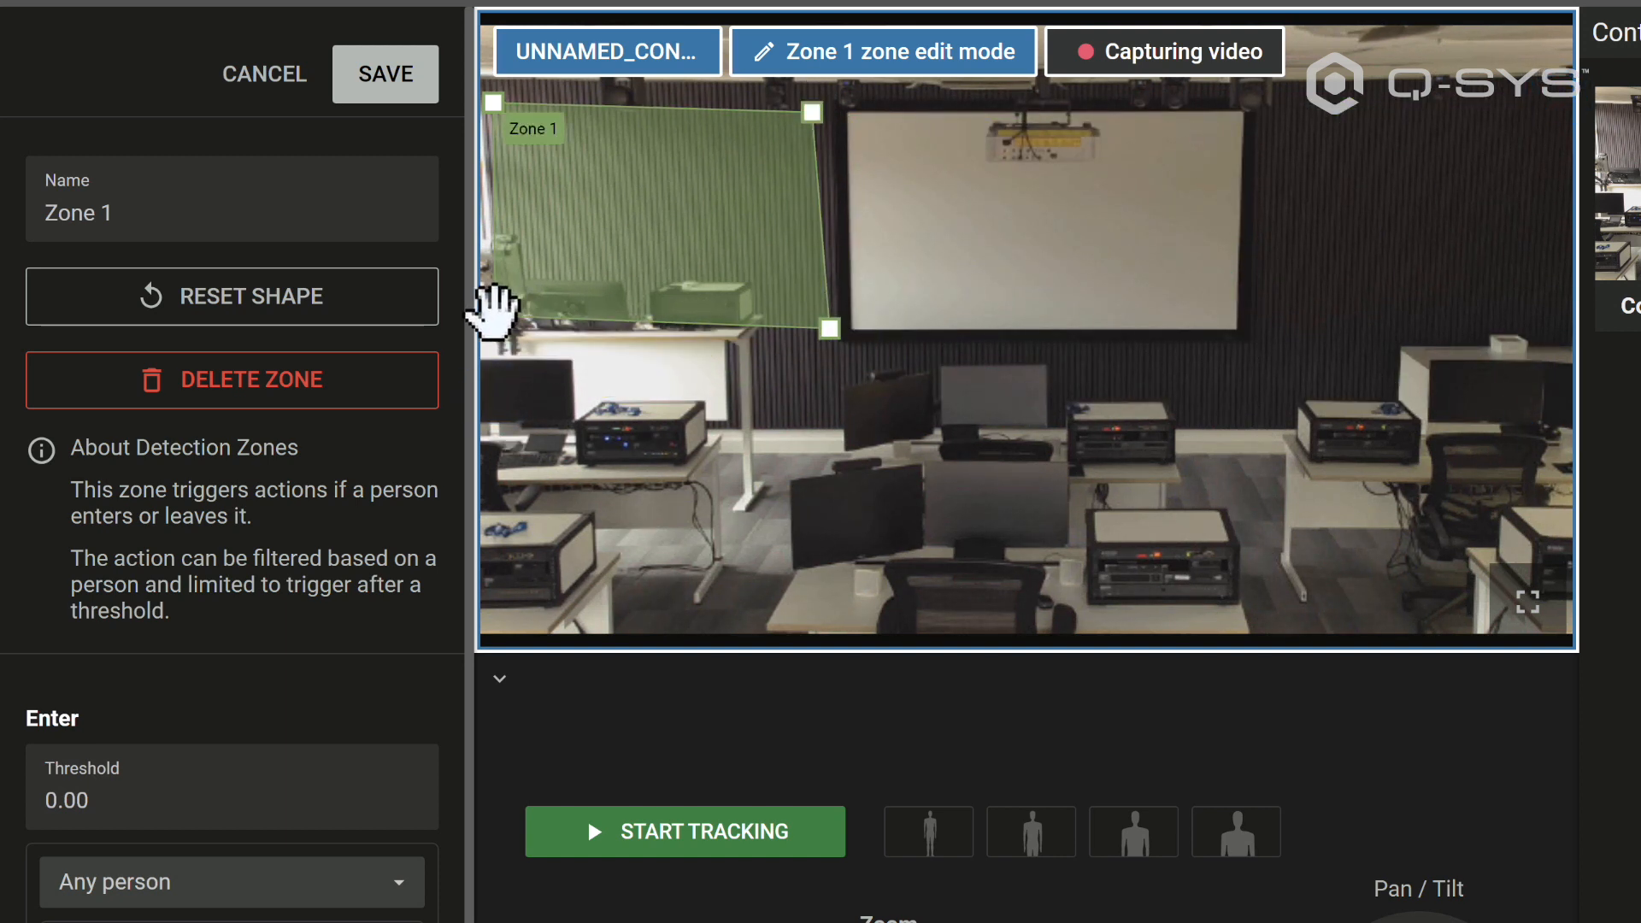
drag(811, 112, 821, 107)
drag(829, 329, 822, 313)
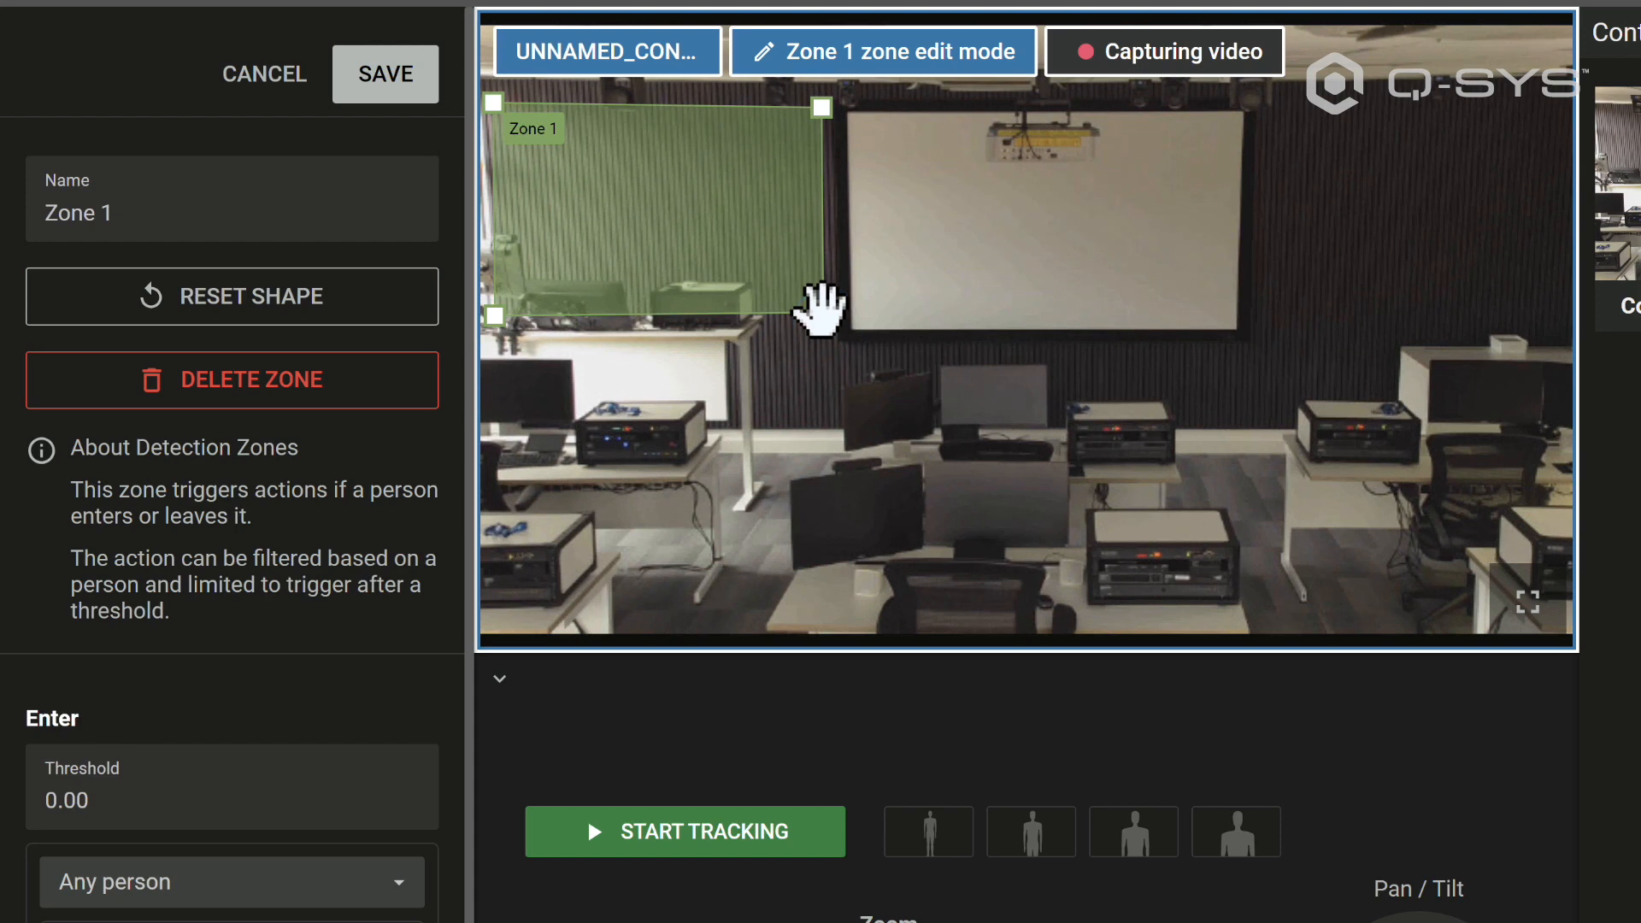
- Rename the trigger zone as Presenter Desk and save it
click(130, 216)
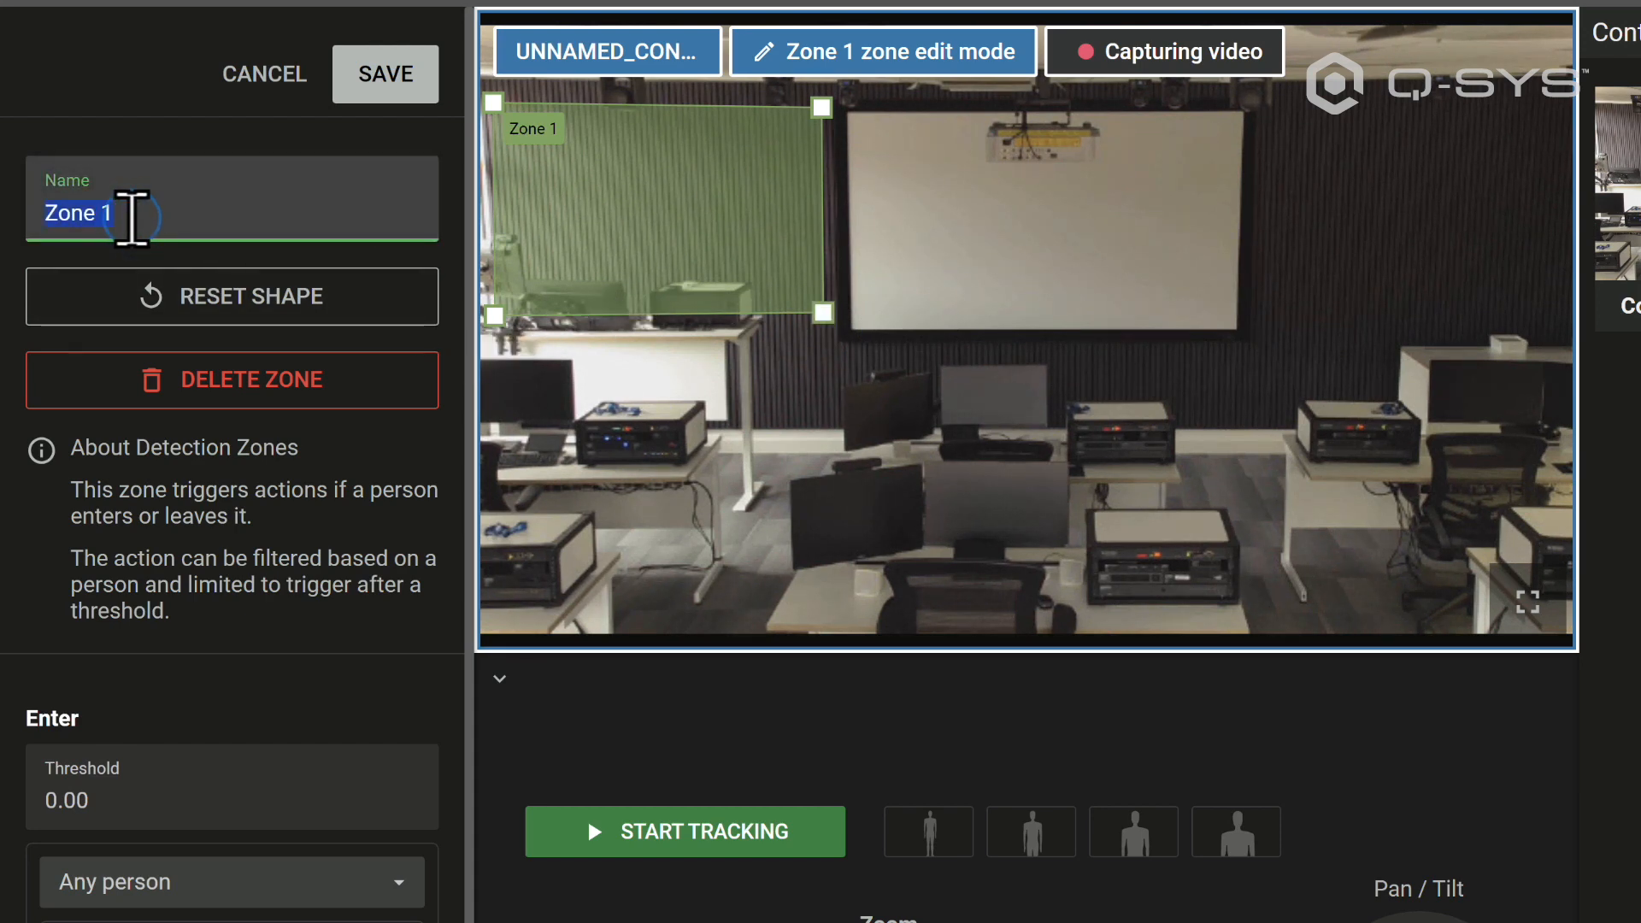
text(Presenter Desk)
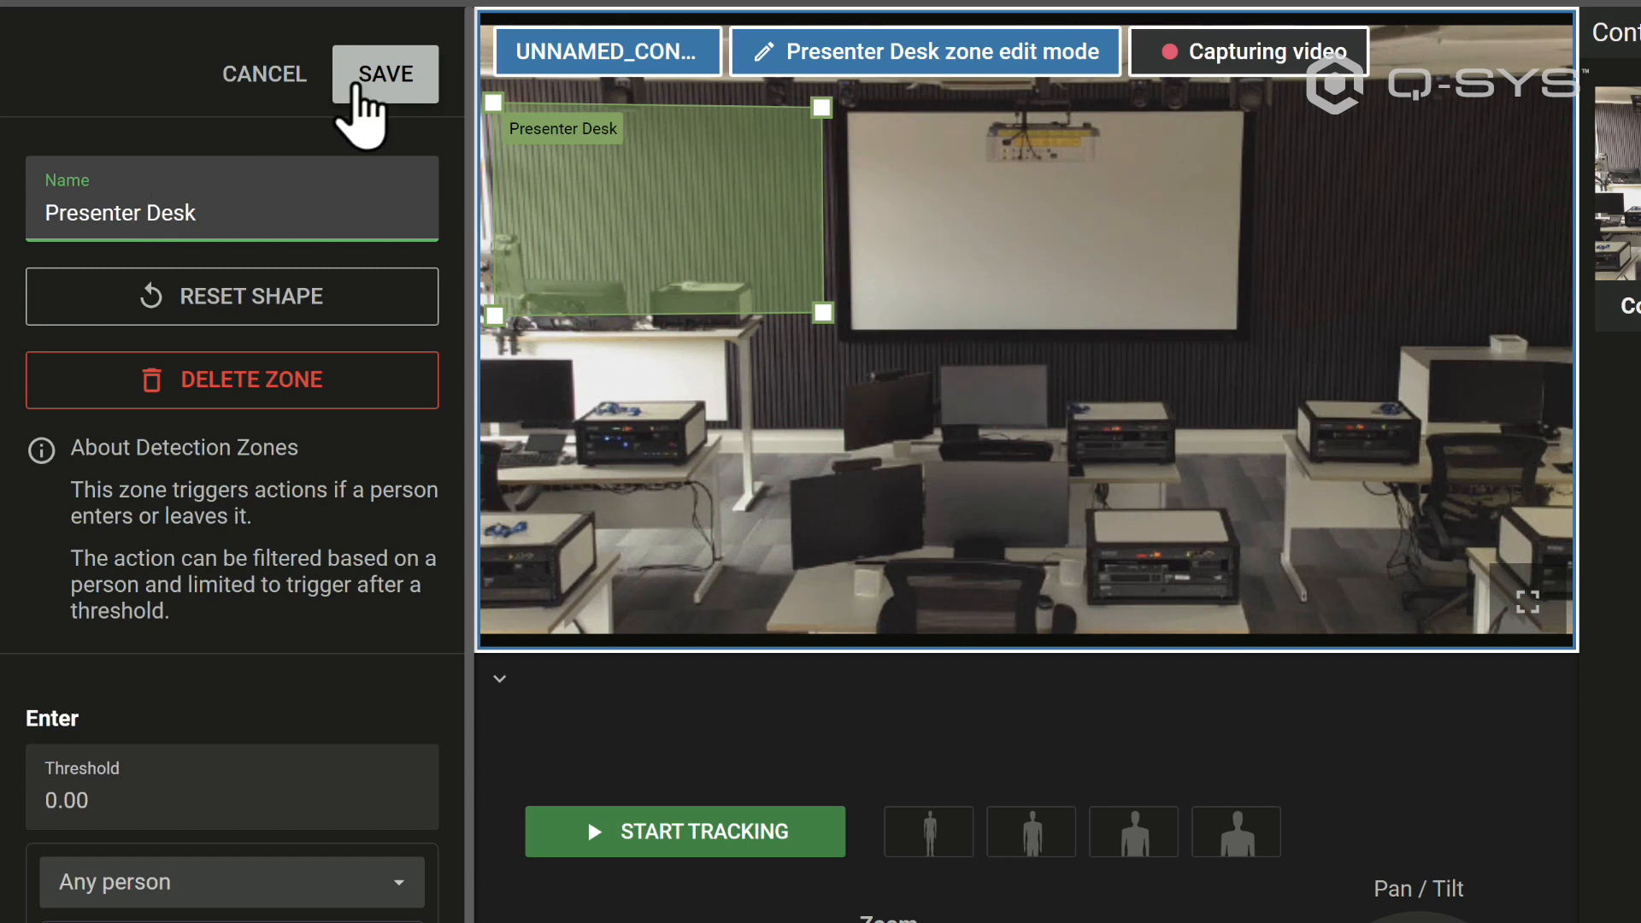
click(359, 85)
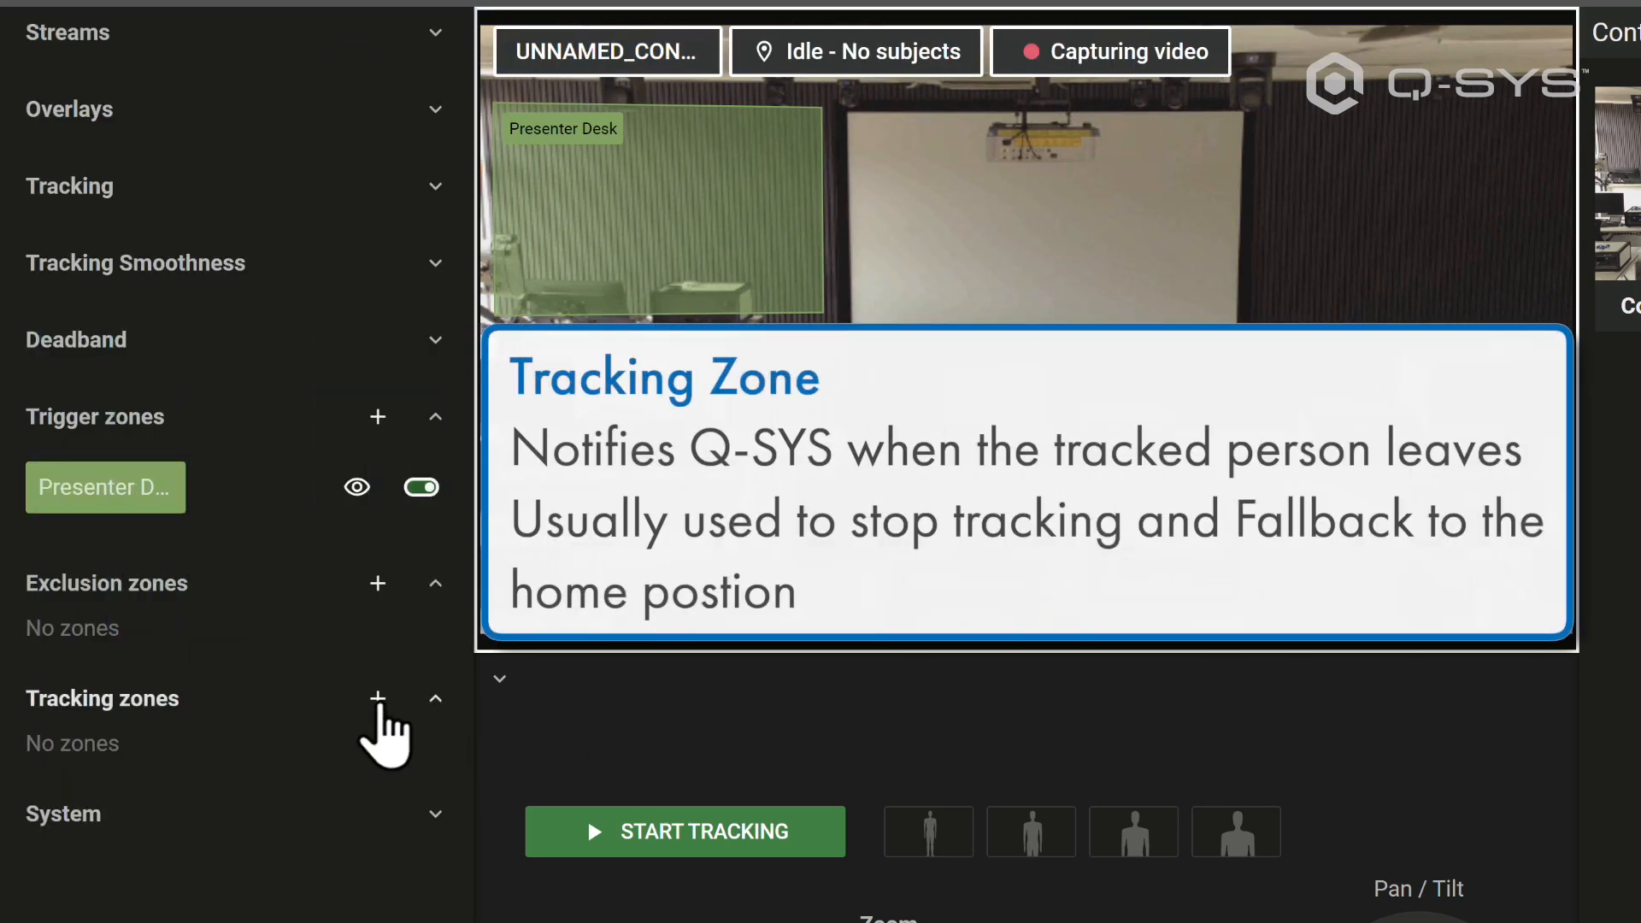
- Add a tracking zone and stretch its corners into a band spanning the full width of the room's front wall
click(378, 699)
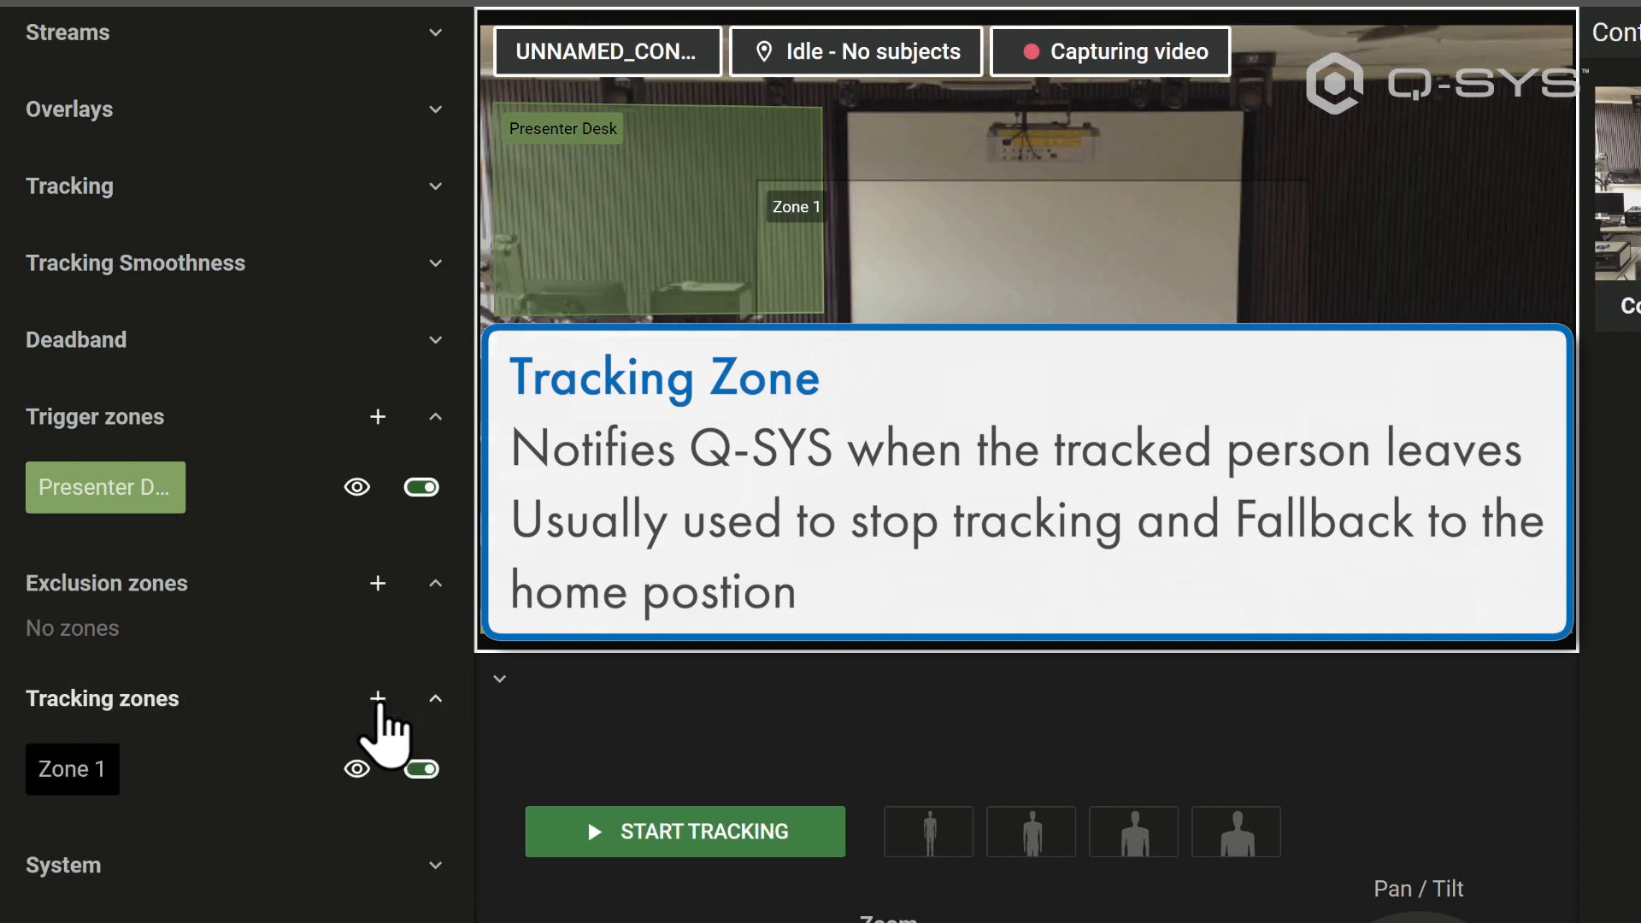
mouse_move(381, 718)
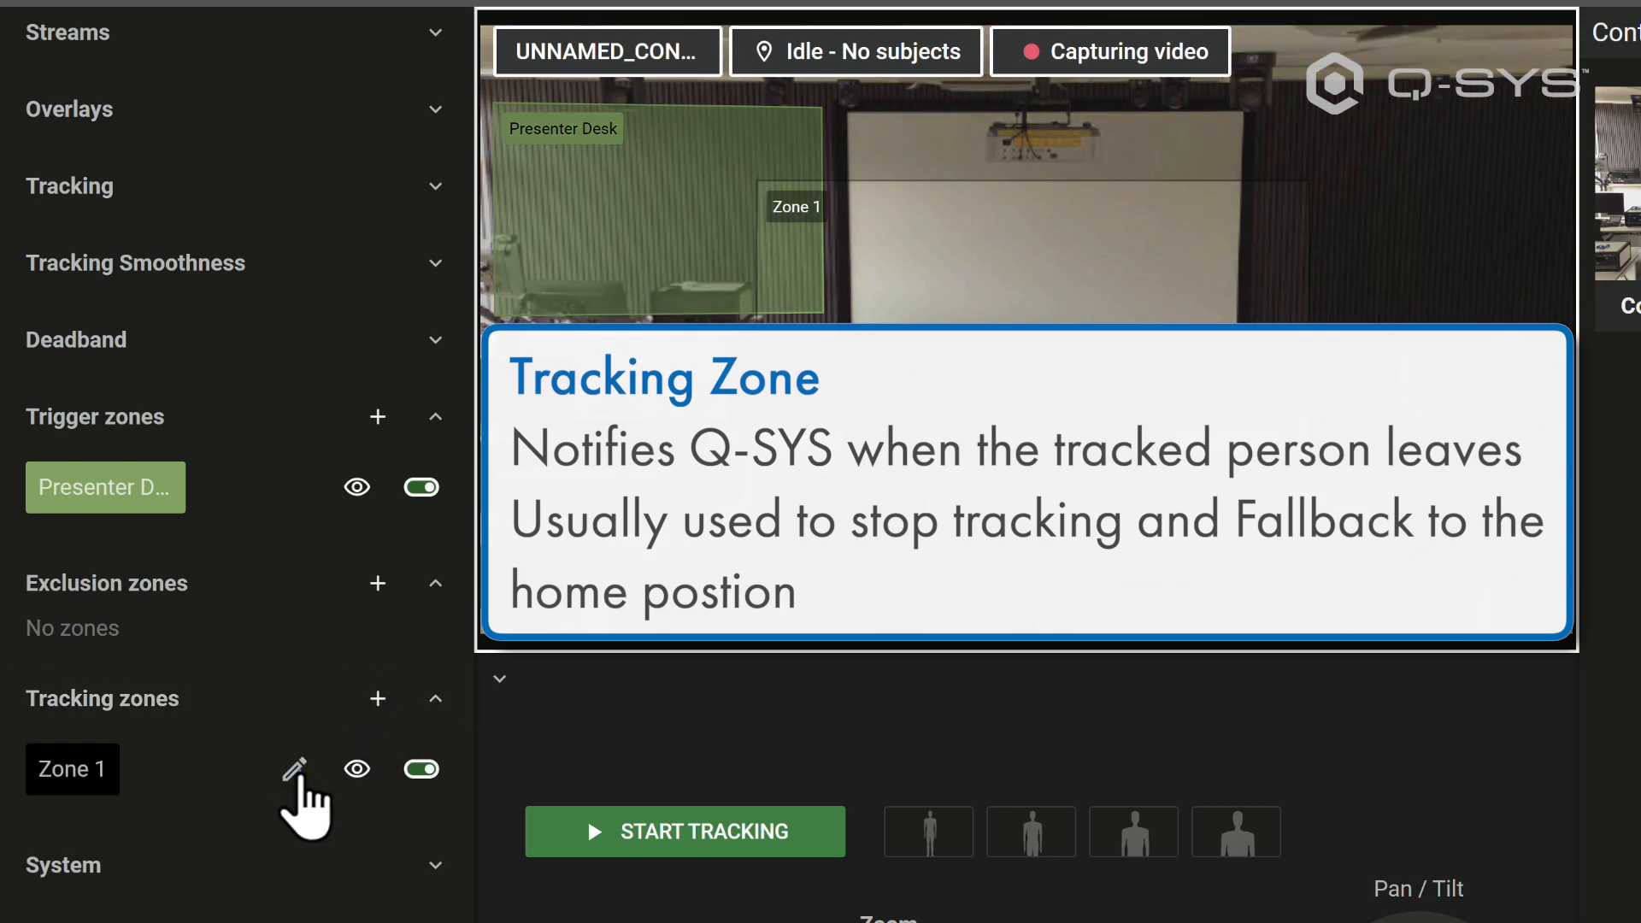
click(294, 771)
drag(751, 177, 484, 111)
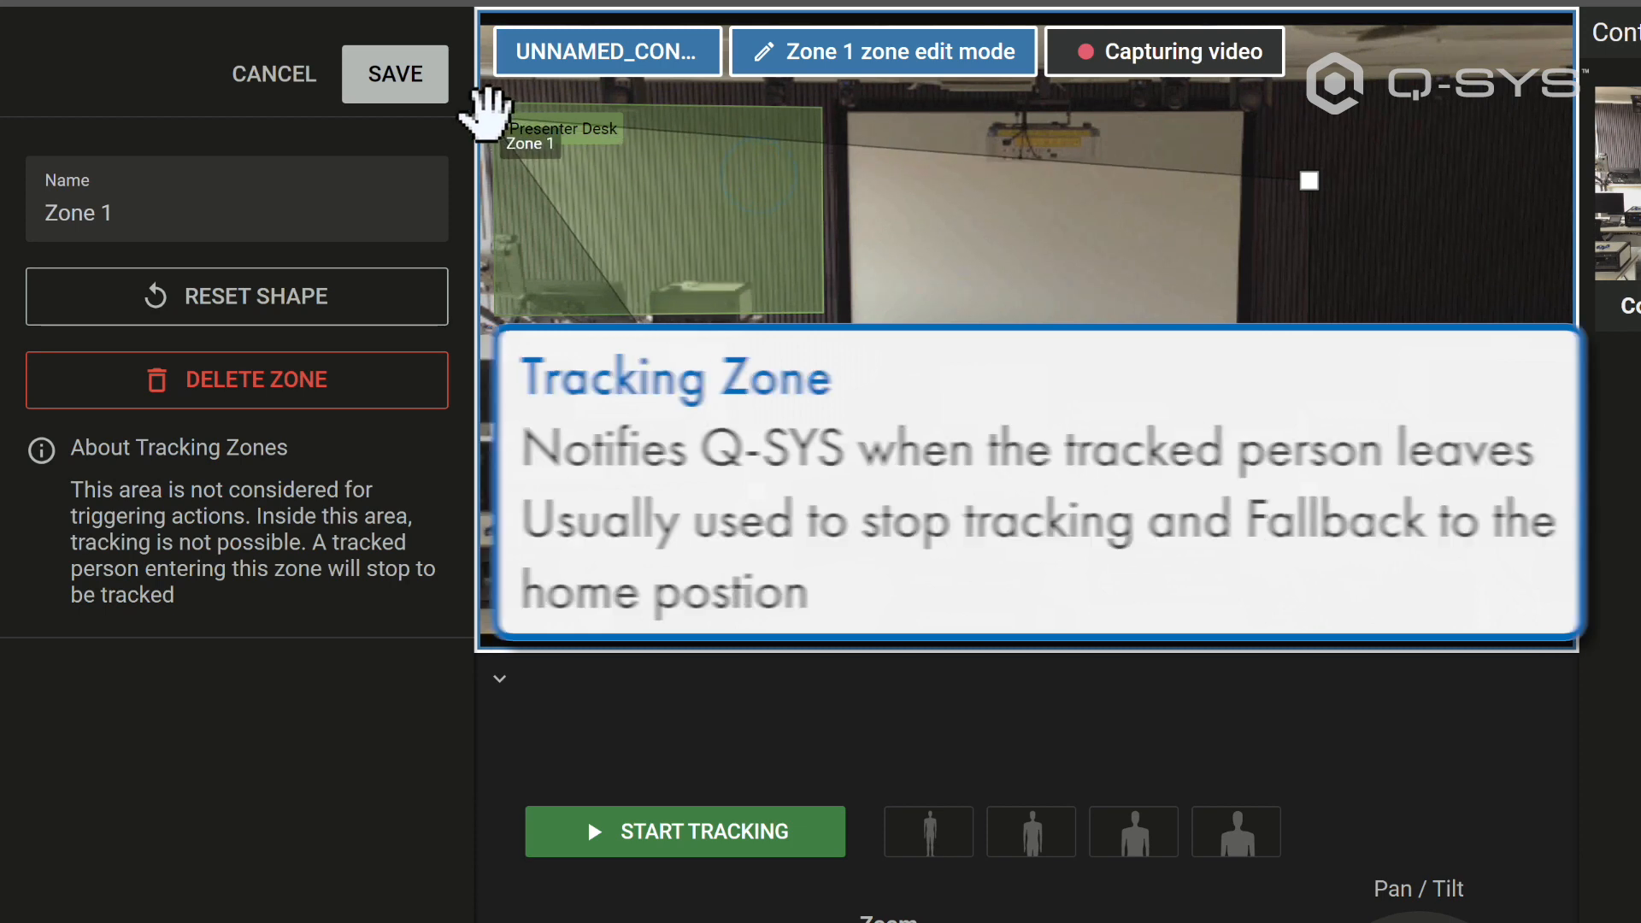
drag(755, 487, 490, 384)
drag(1309, 487, 1563, 380)
drag(1309, 180, 1563, 111)
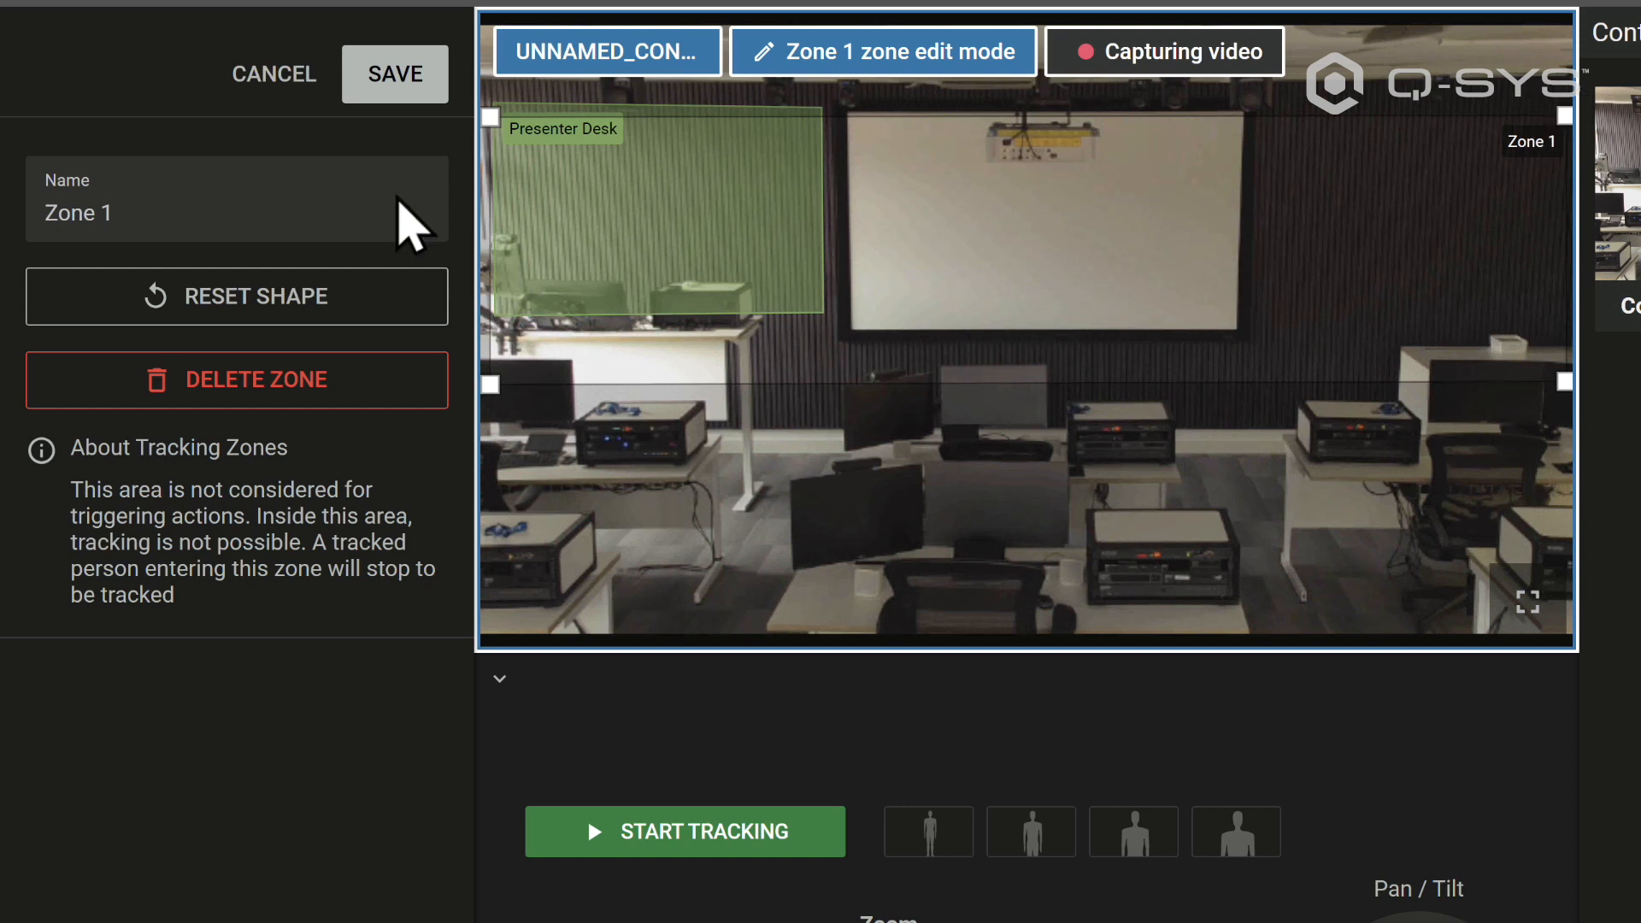
- Rename the tracking zone as Presenter Area and save it
click(113, 211)
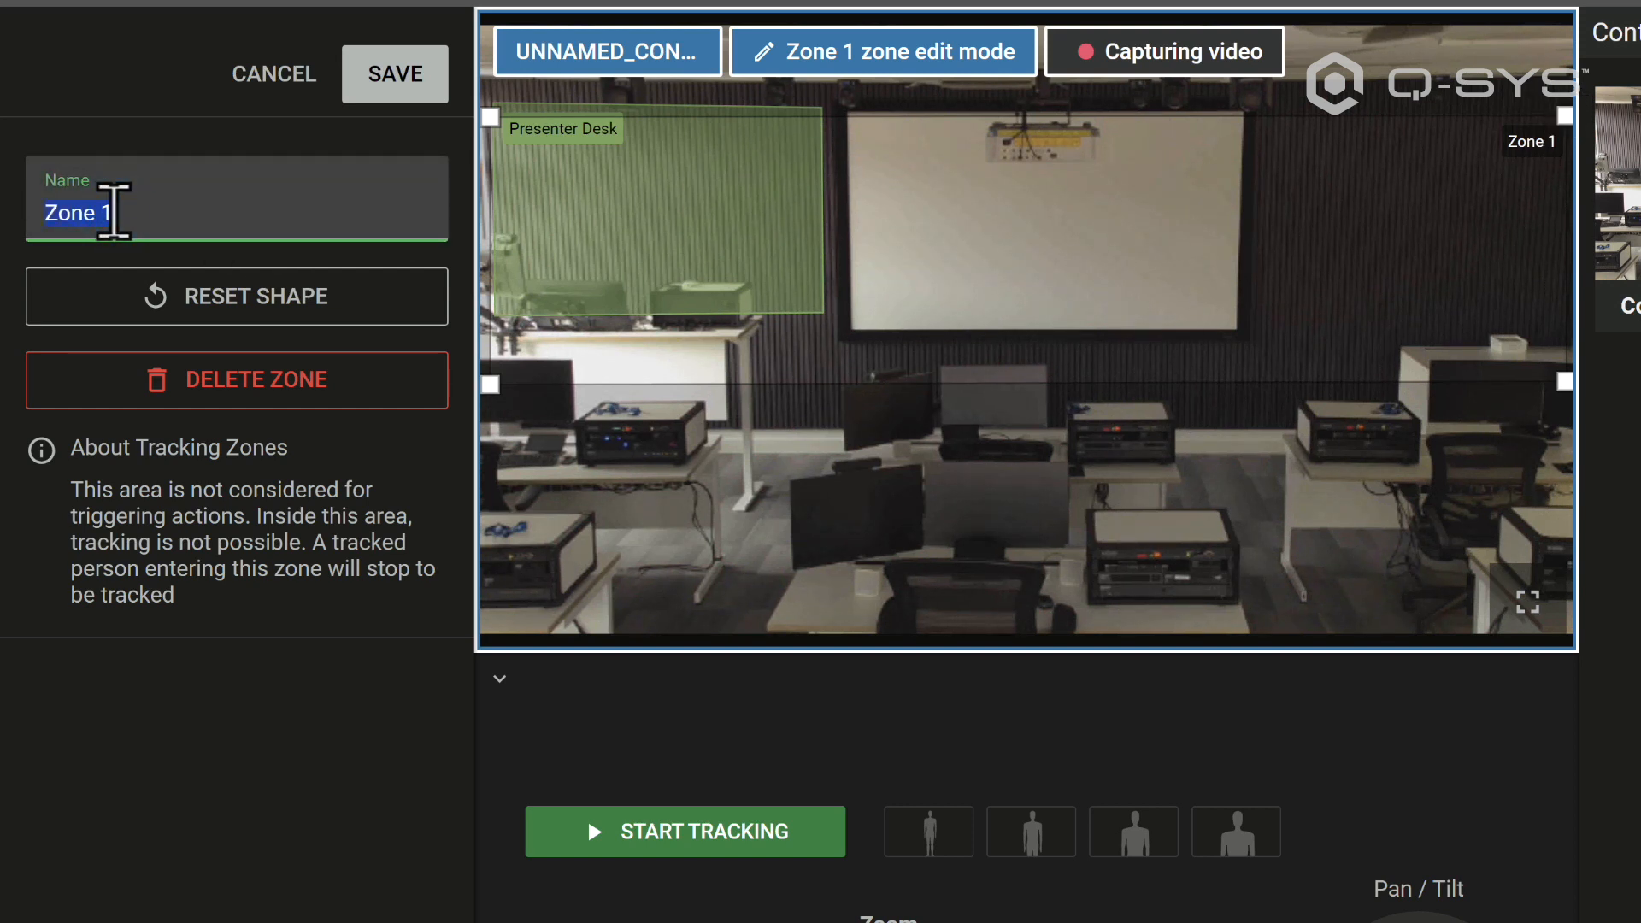
text(Presenter Area)
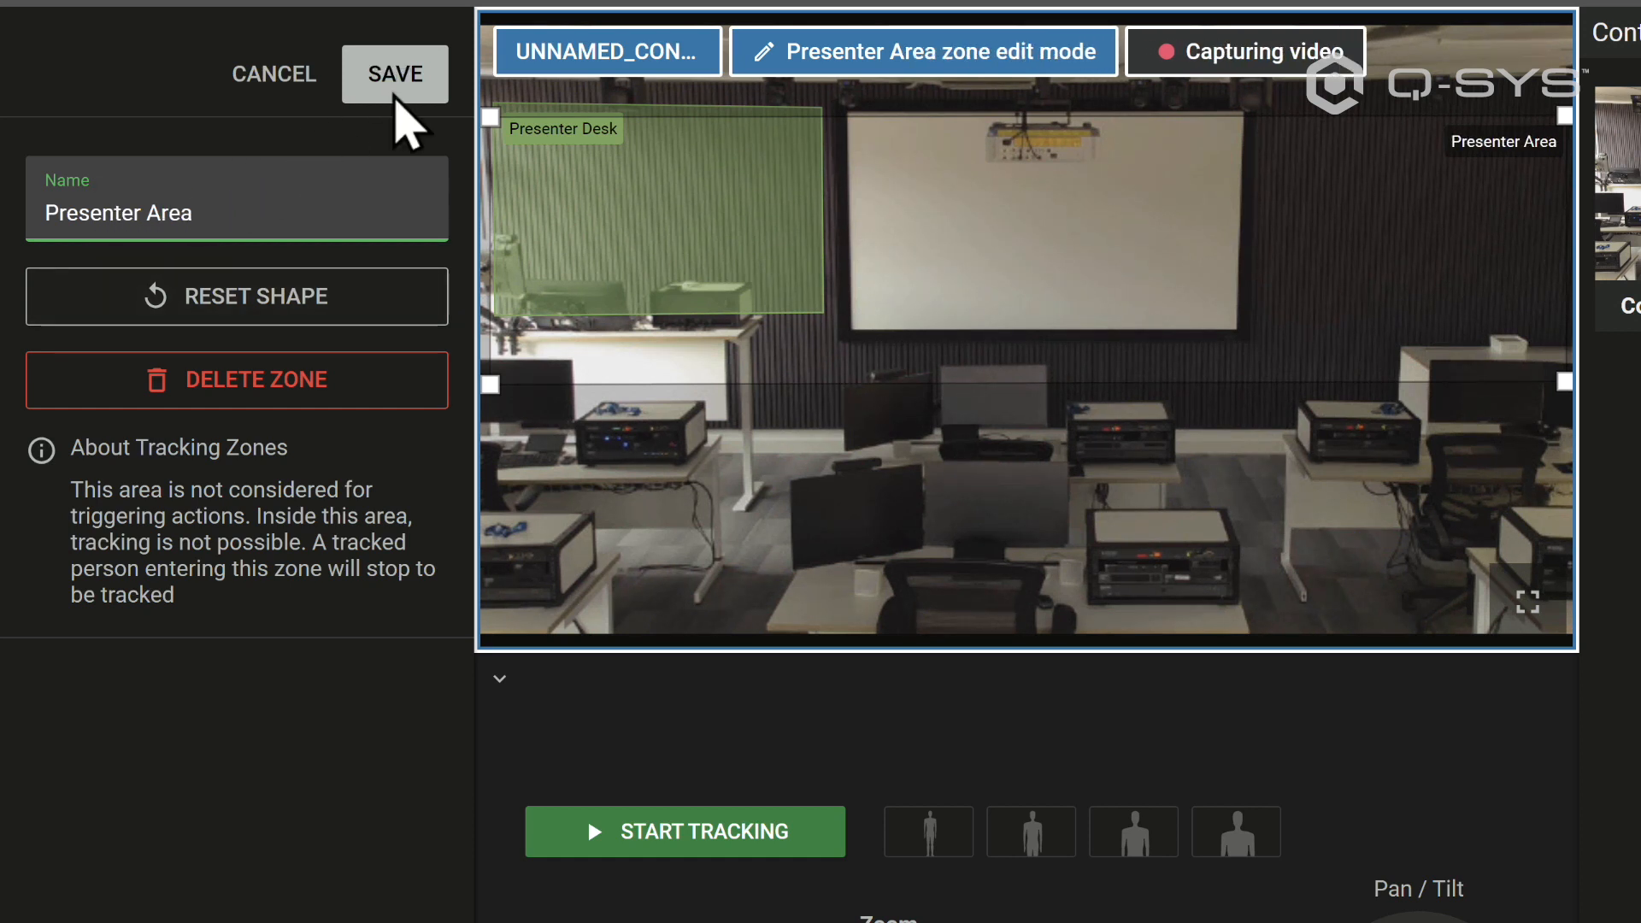
click(395, 77)
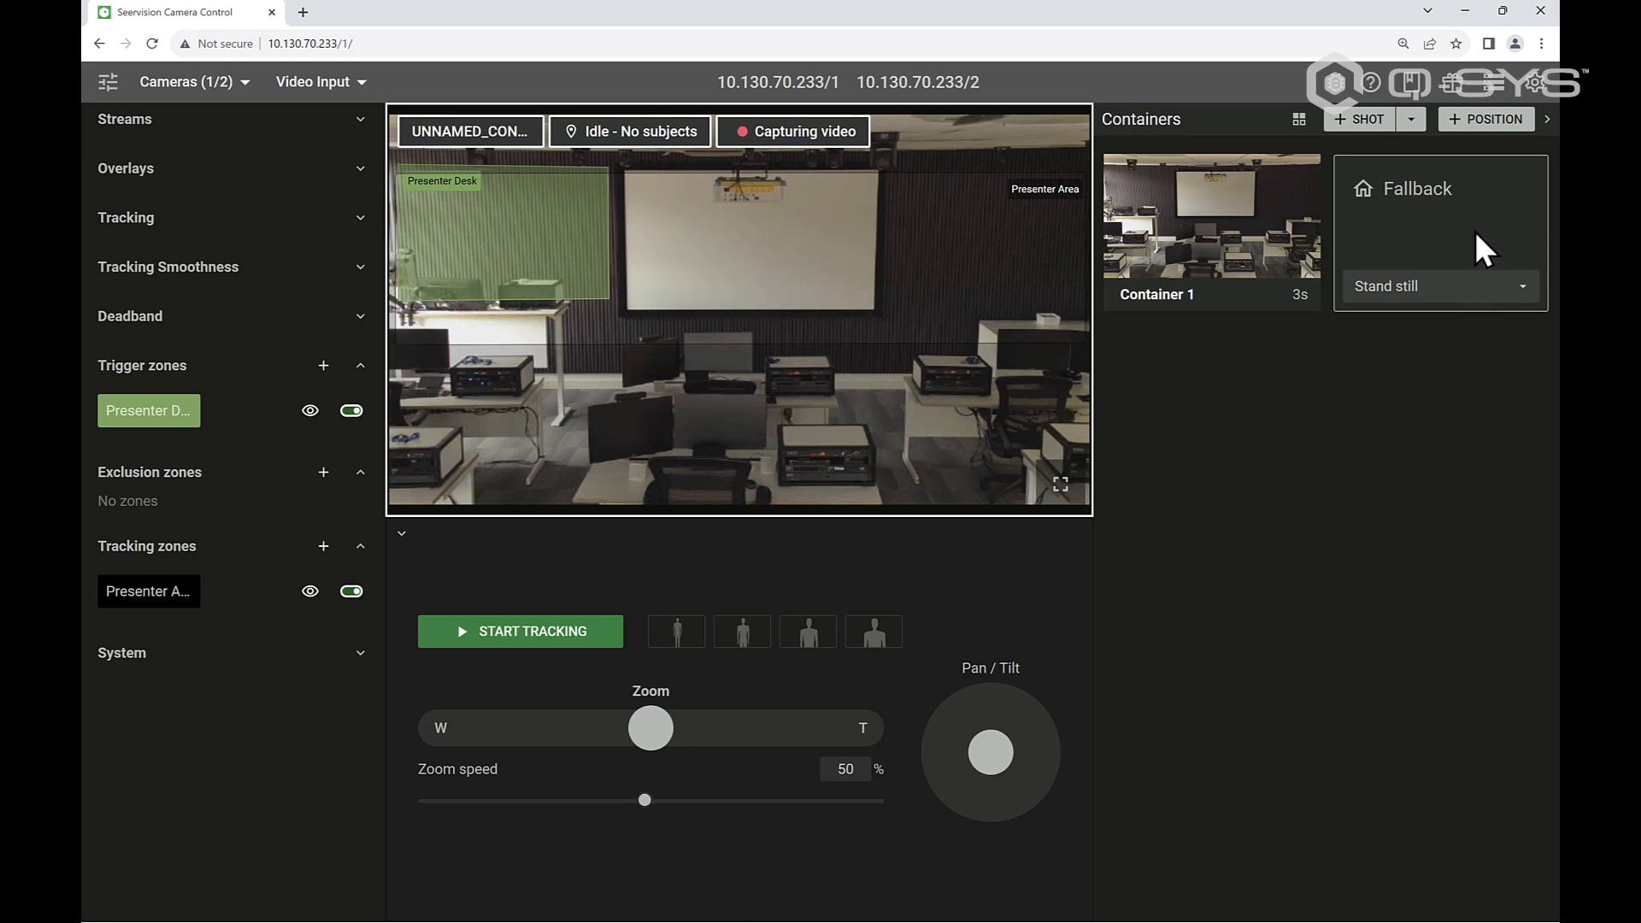
- Add a Full Body shot container and open its settings for editing
click(1411, 119)
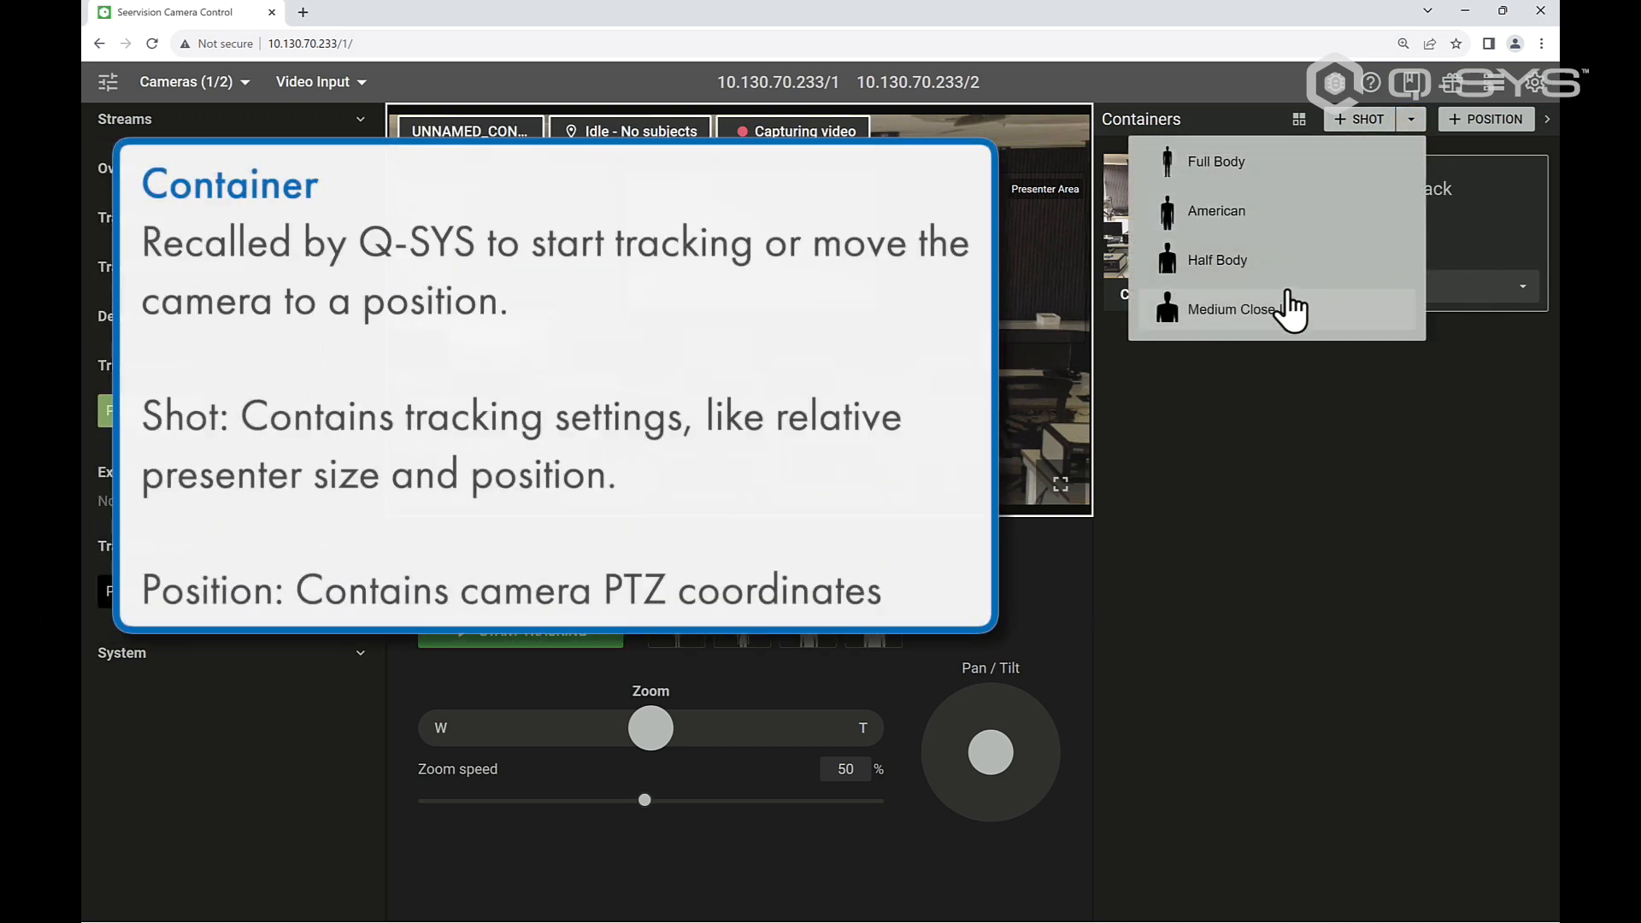
click(1246, 163)
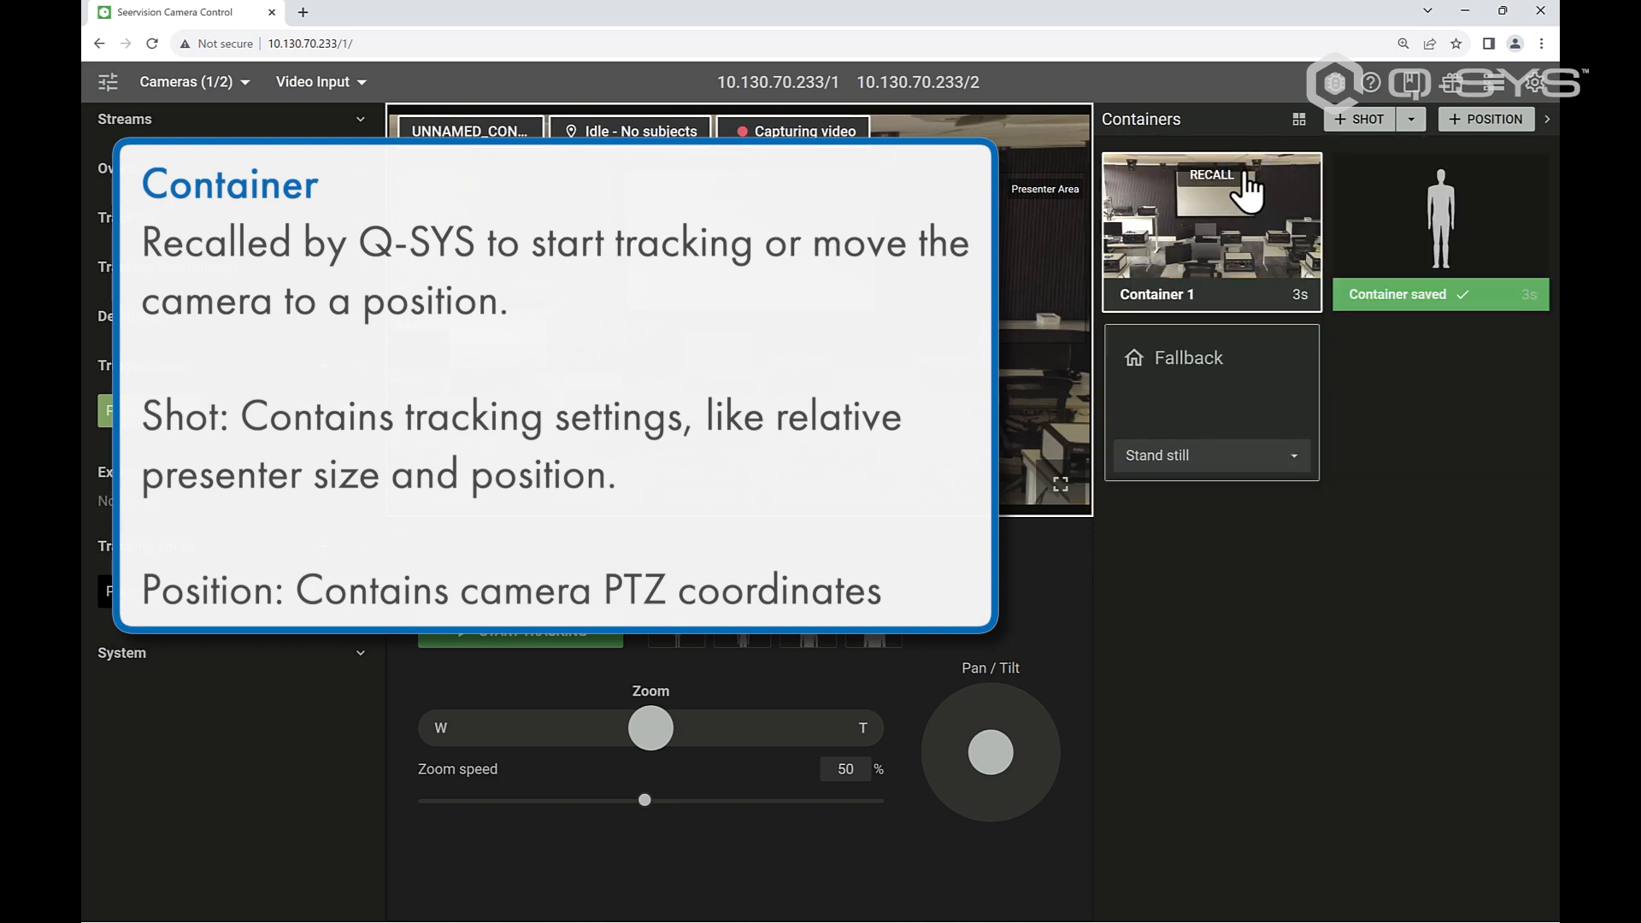
right_click(1388, 227)
click(1419, 222)
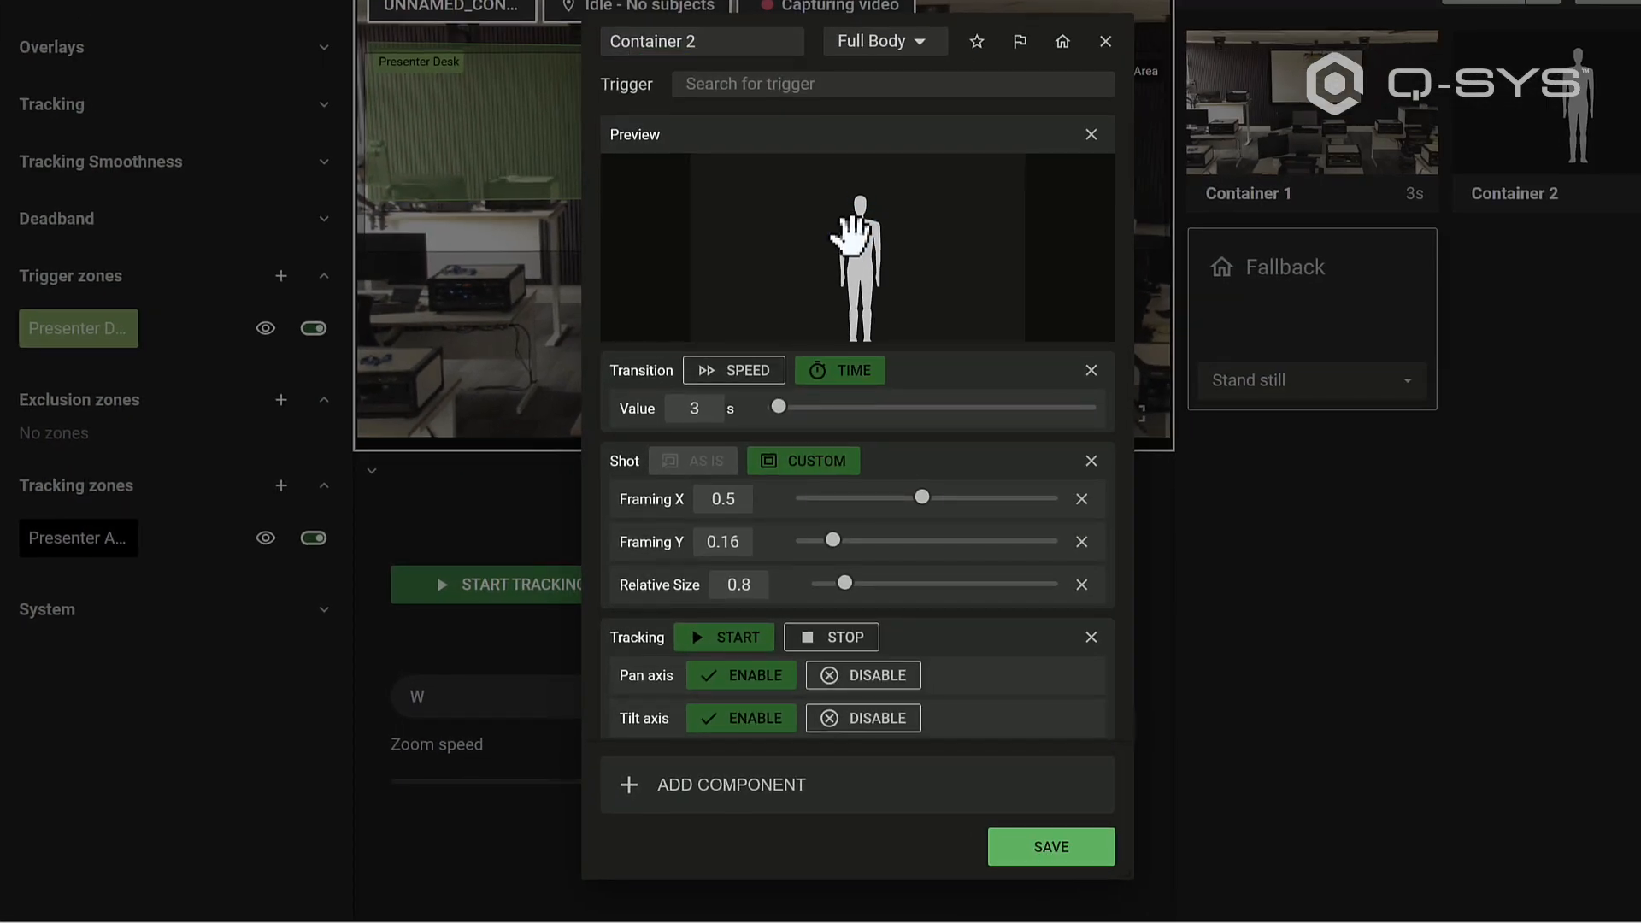
- Adjust the Full Body shot's framing to X 0.51 and Y 0.2, with a relative size of 0.81
drag(853, 235, 855, 228)
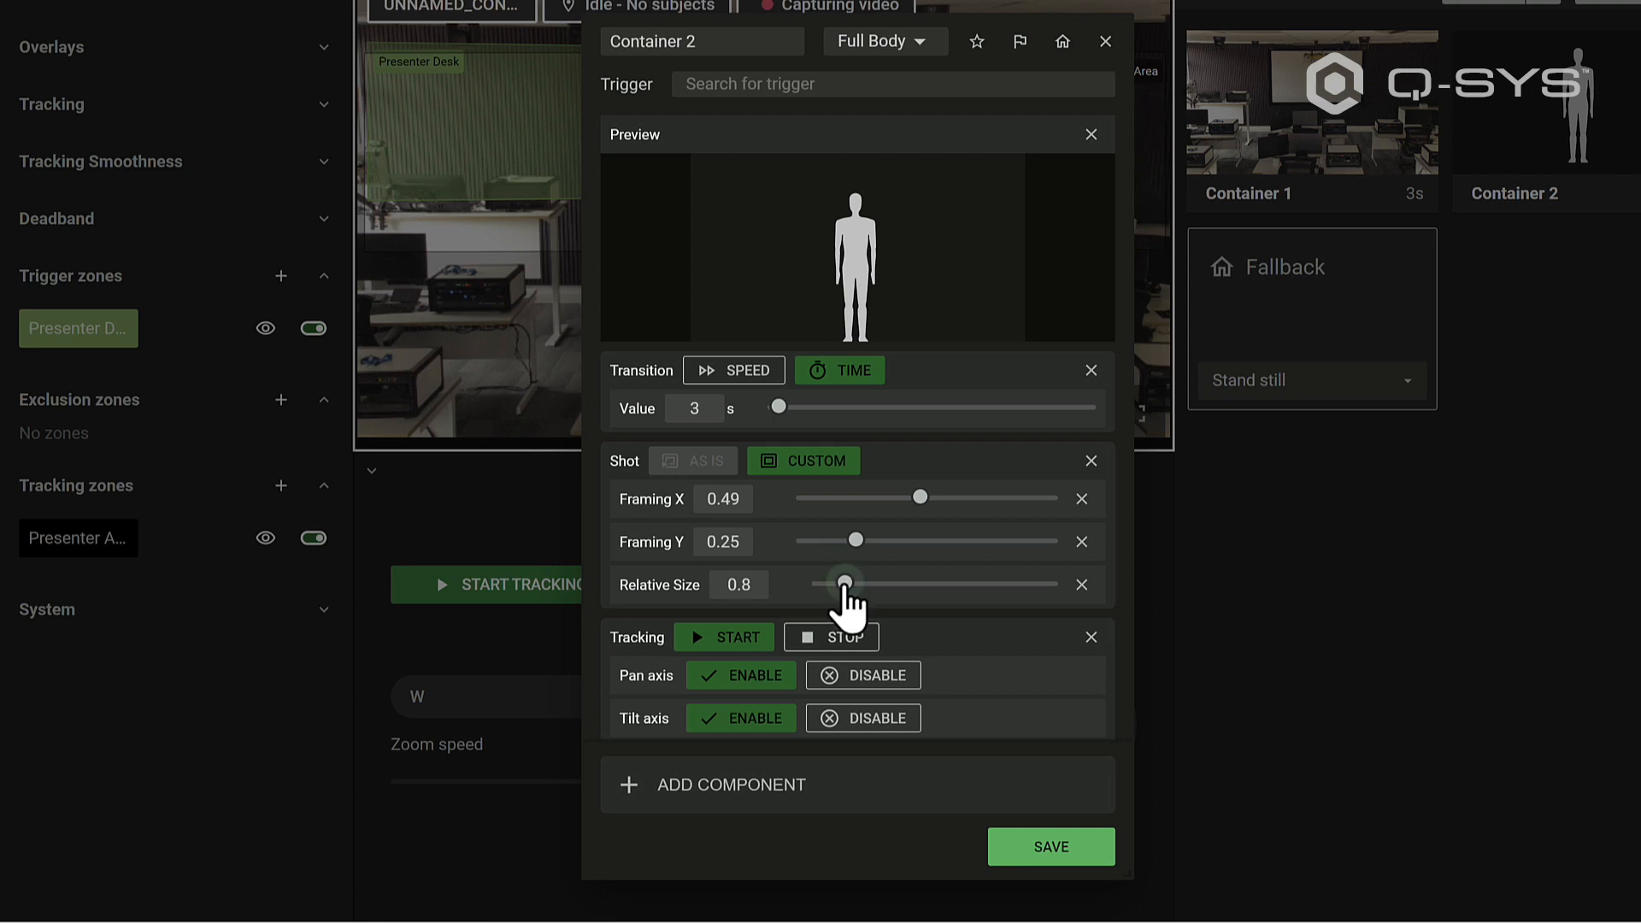
drag(842, 584, 854, 584)
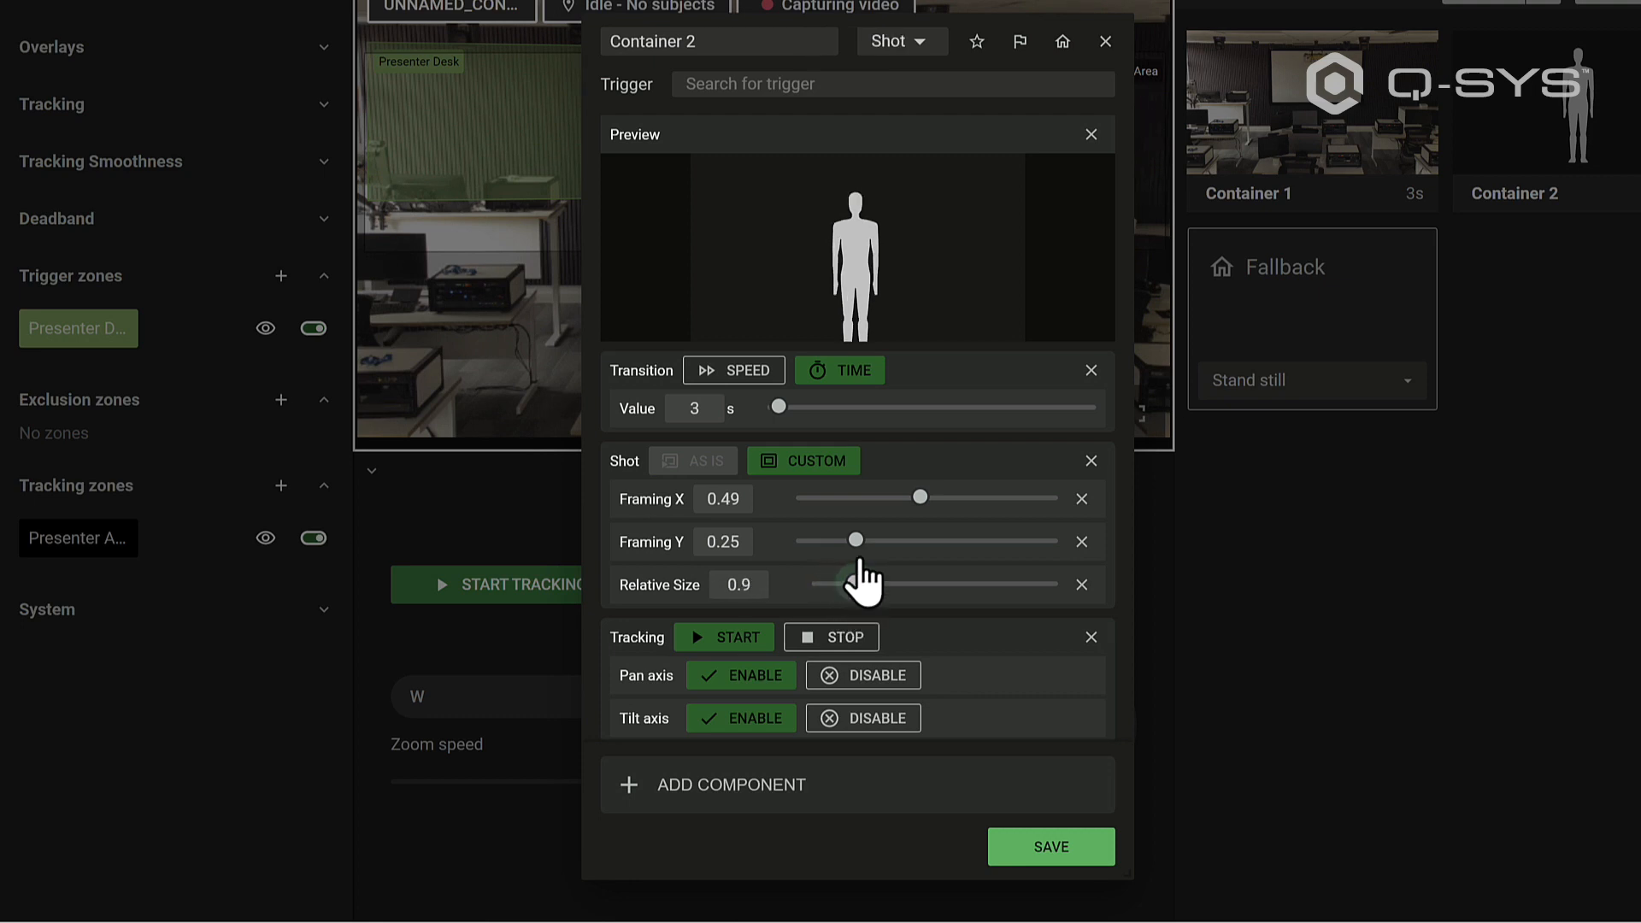
drag(862, 257, 849, 264)
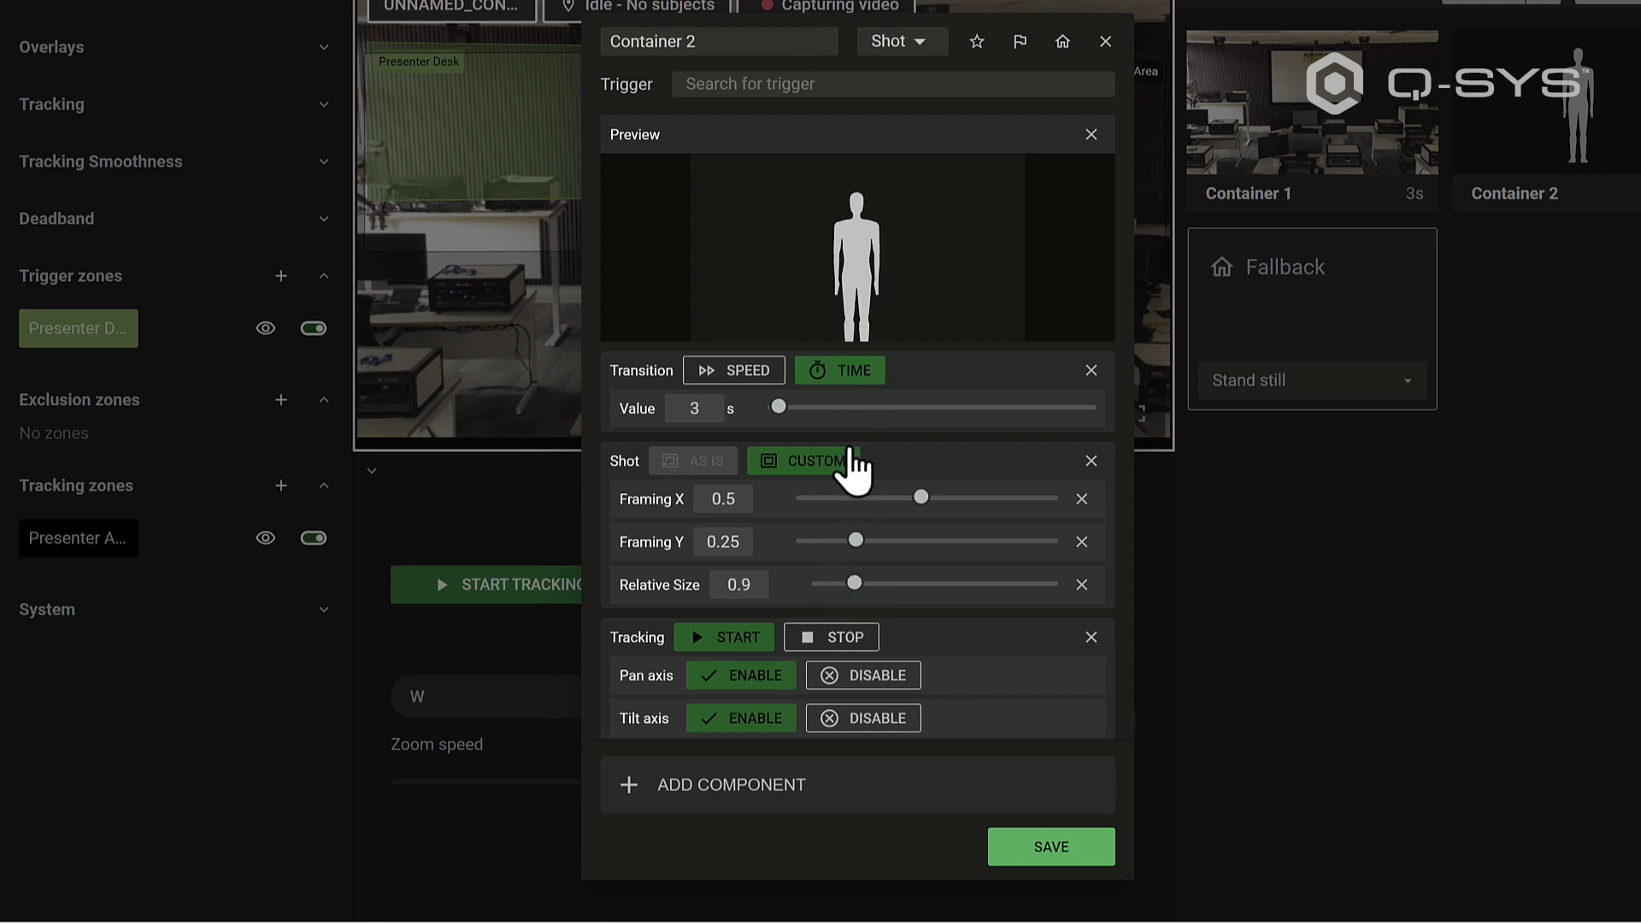
mouse_move(850, 583)
mouse_down()
mouse_move(833, 584)
mouse_move(849, 585)
mouse_up()
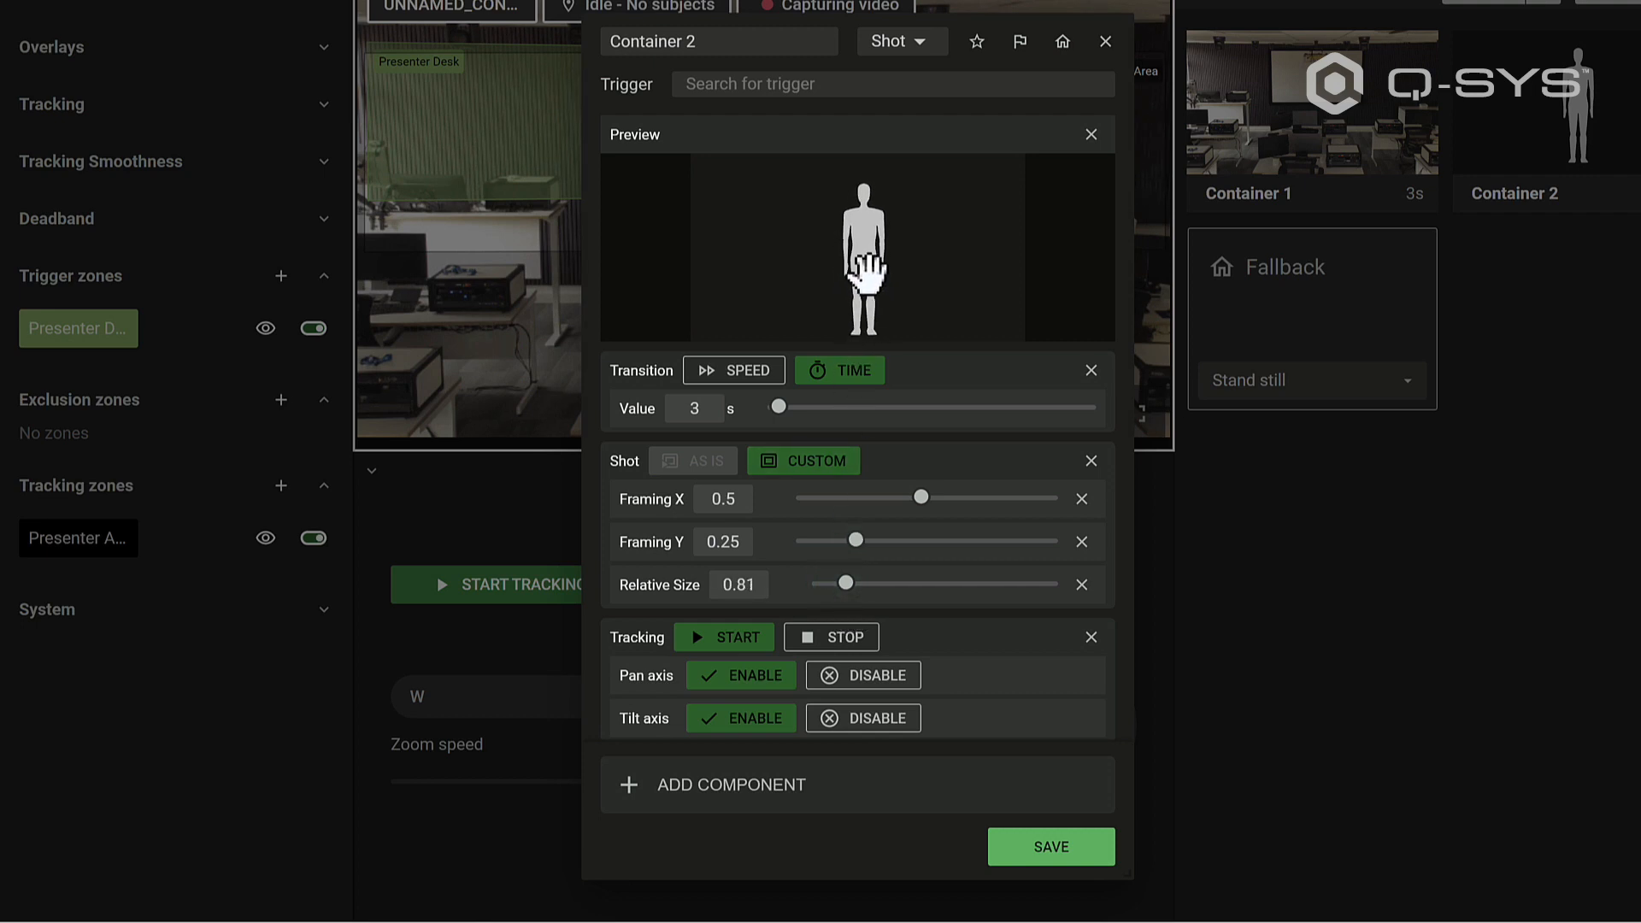
drag(890, 278, 892, 270)
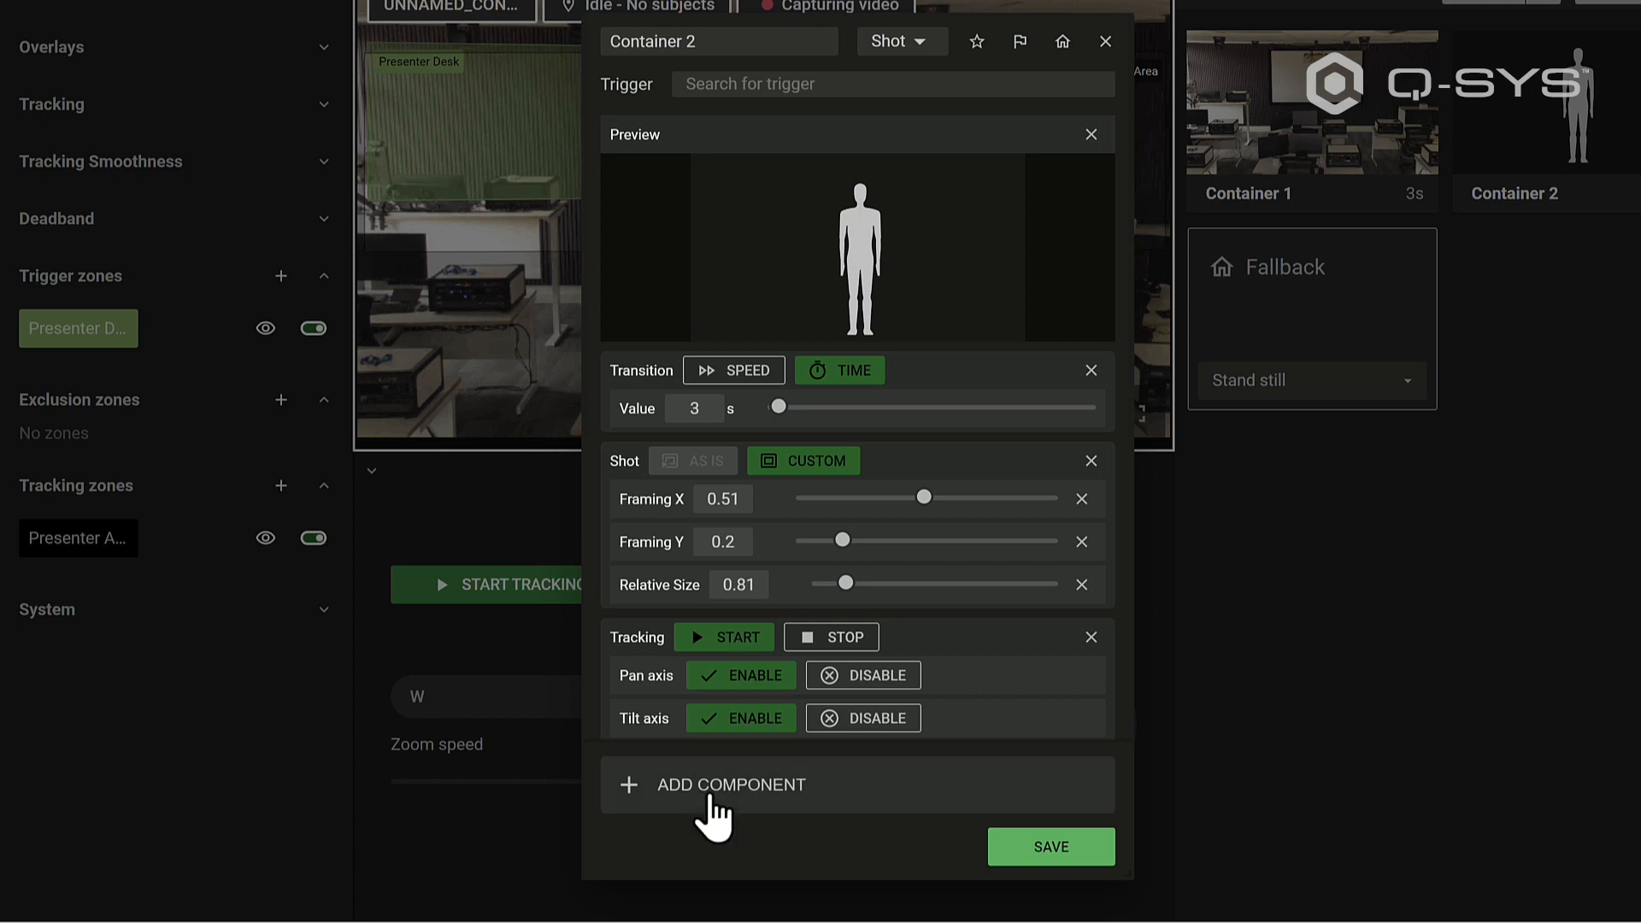
- Add a Zoom component to Container 2, remove its Relative Size setting, and lower the zoom value
click(709, 791)
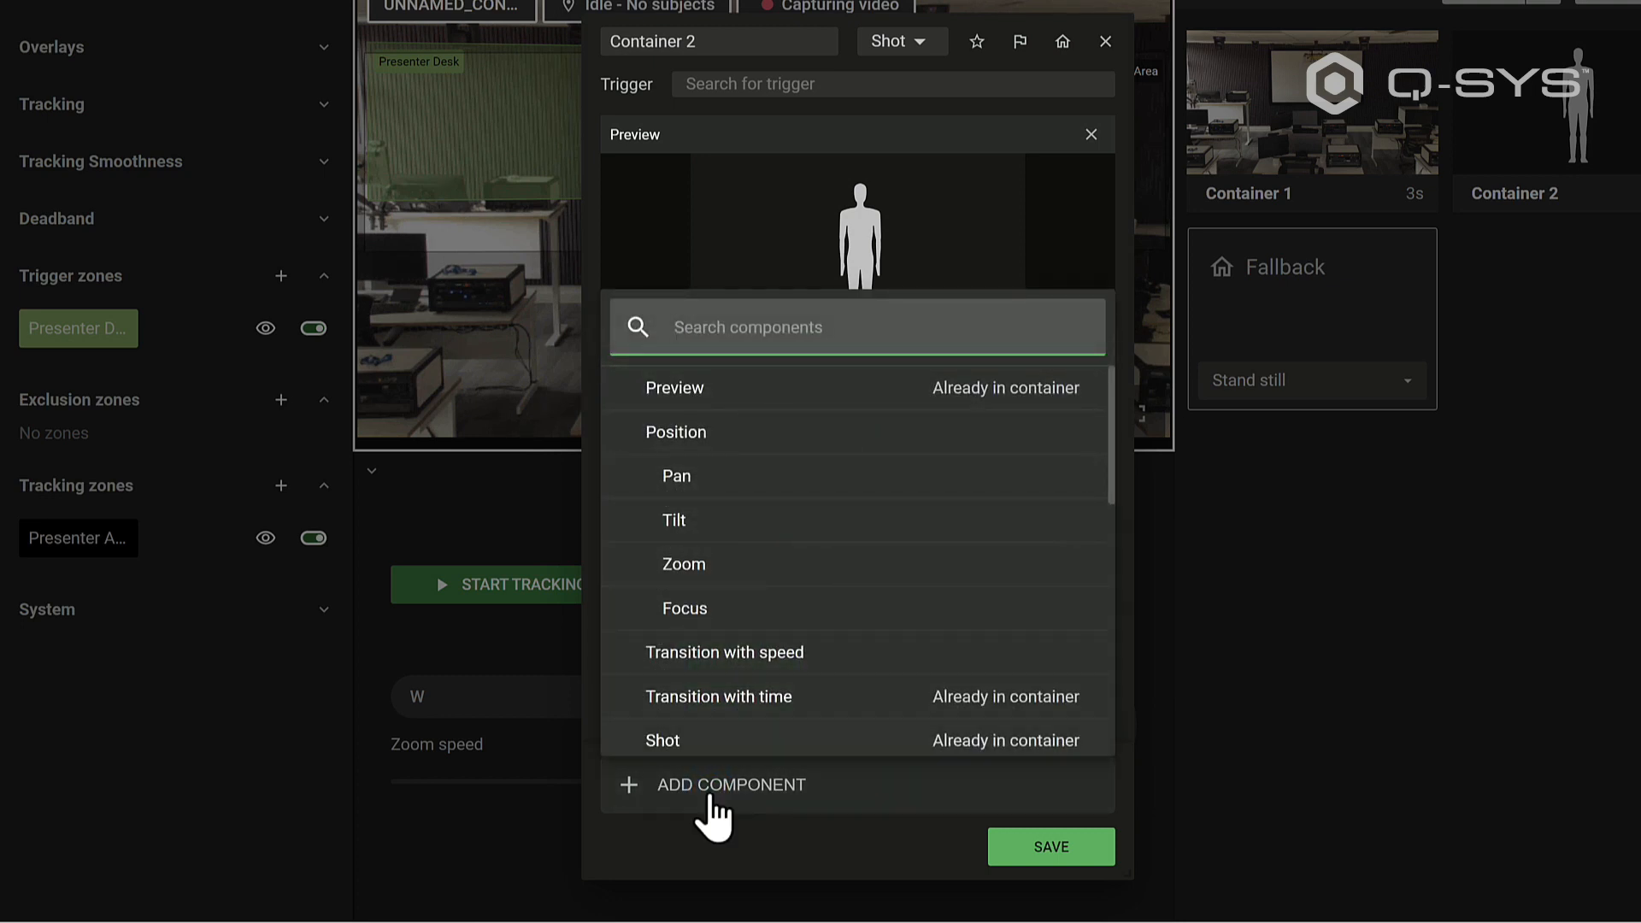
text(zoo)
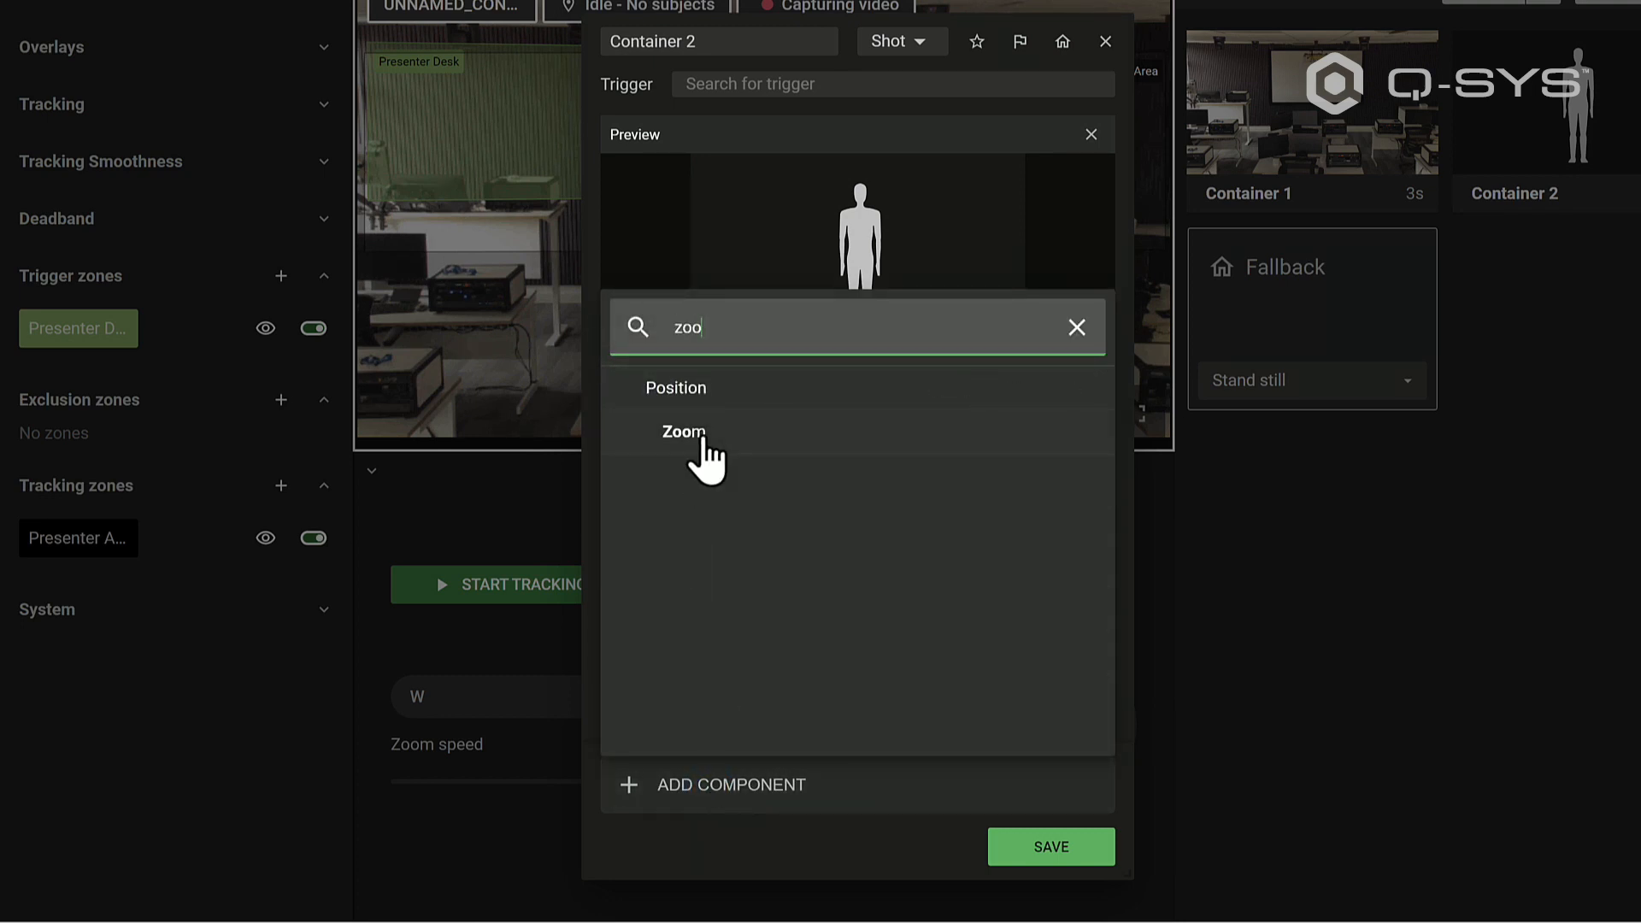
click(684, 432)
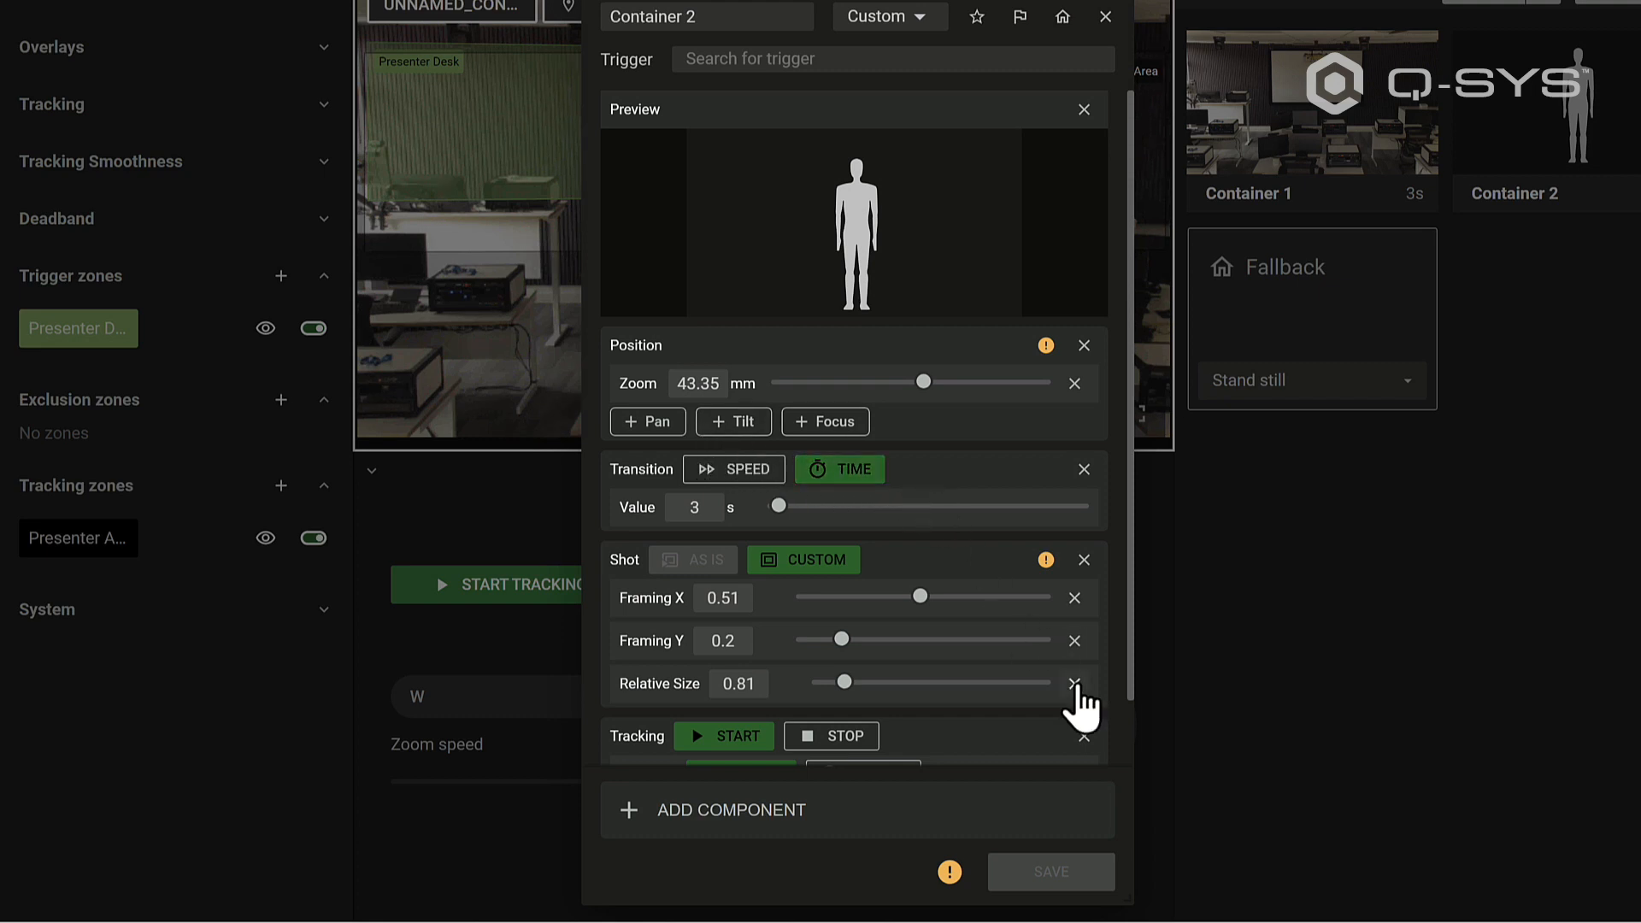
click(1073, 684)
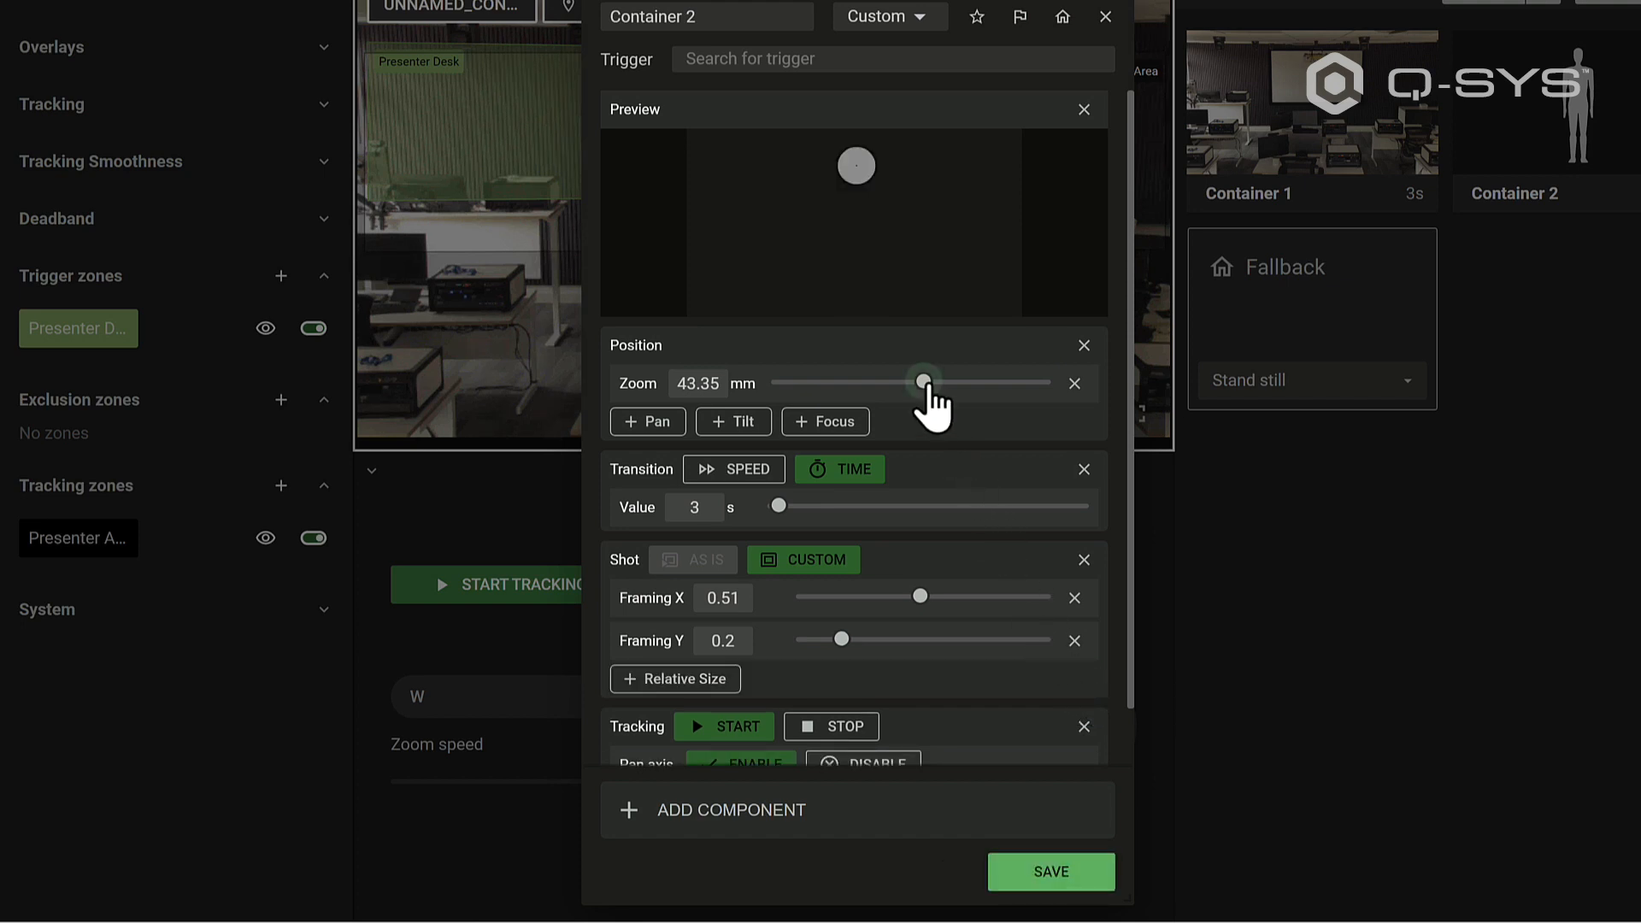
mouse_move(929, 387)
mouse_down()
mouse_move(959, 389)
mouse_move(888, 387)
mouse_move(907, 387)
mouse_up()
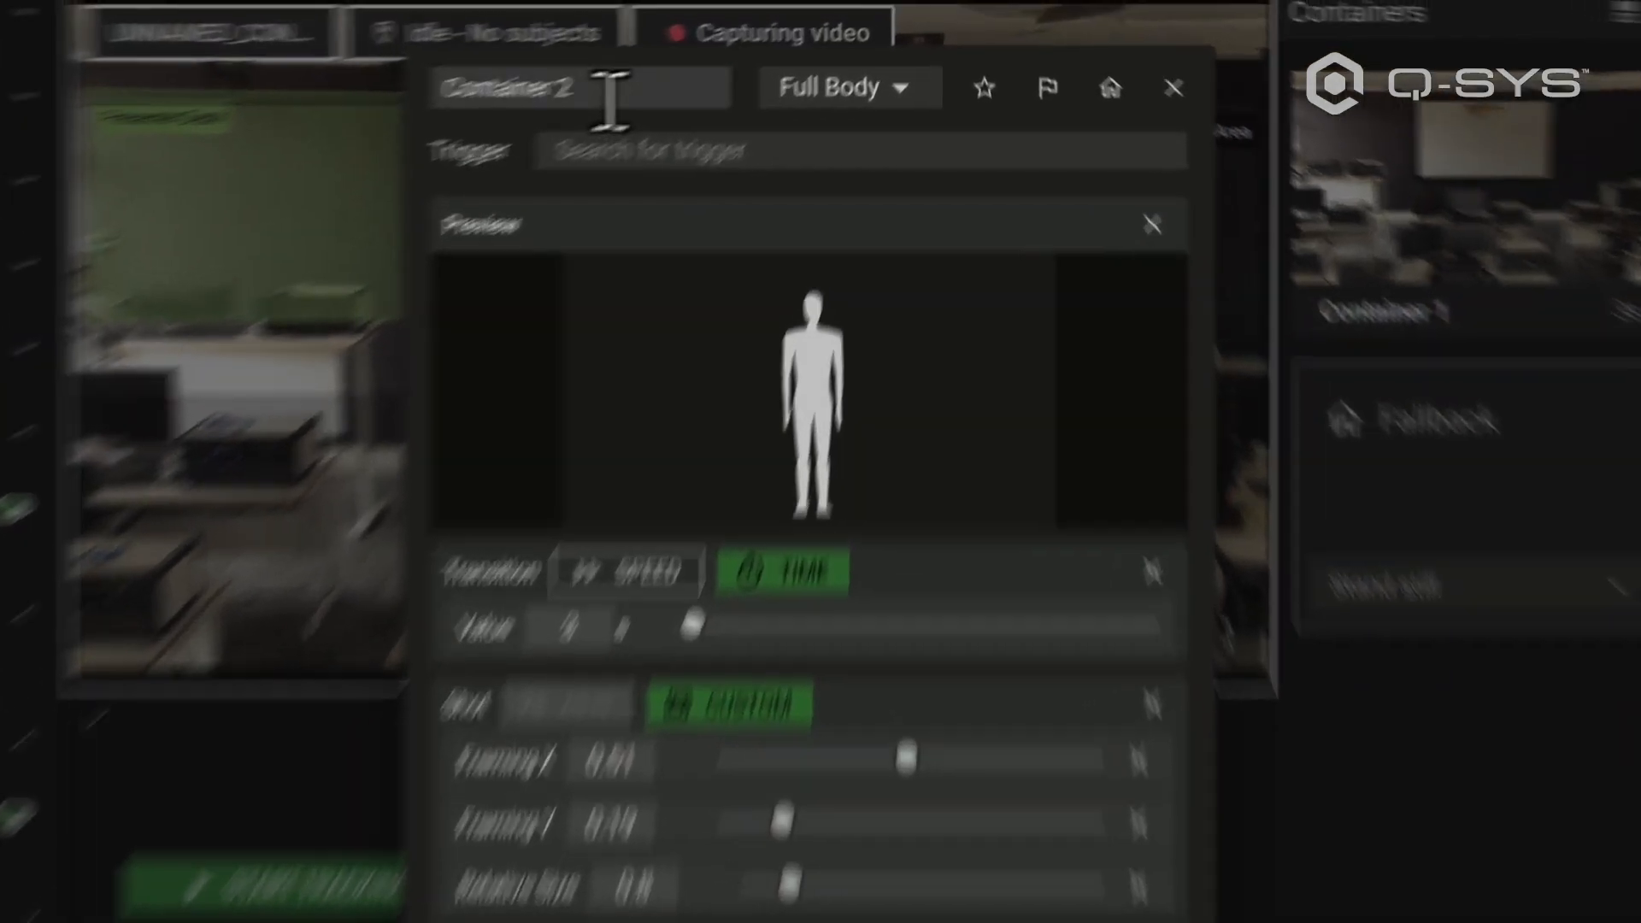
- Rename Container 2 as Full Body tracking and save it
drag(719, 47, 623, 49)
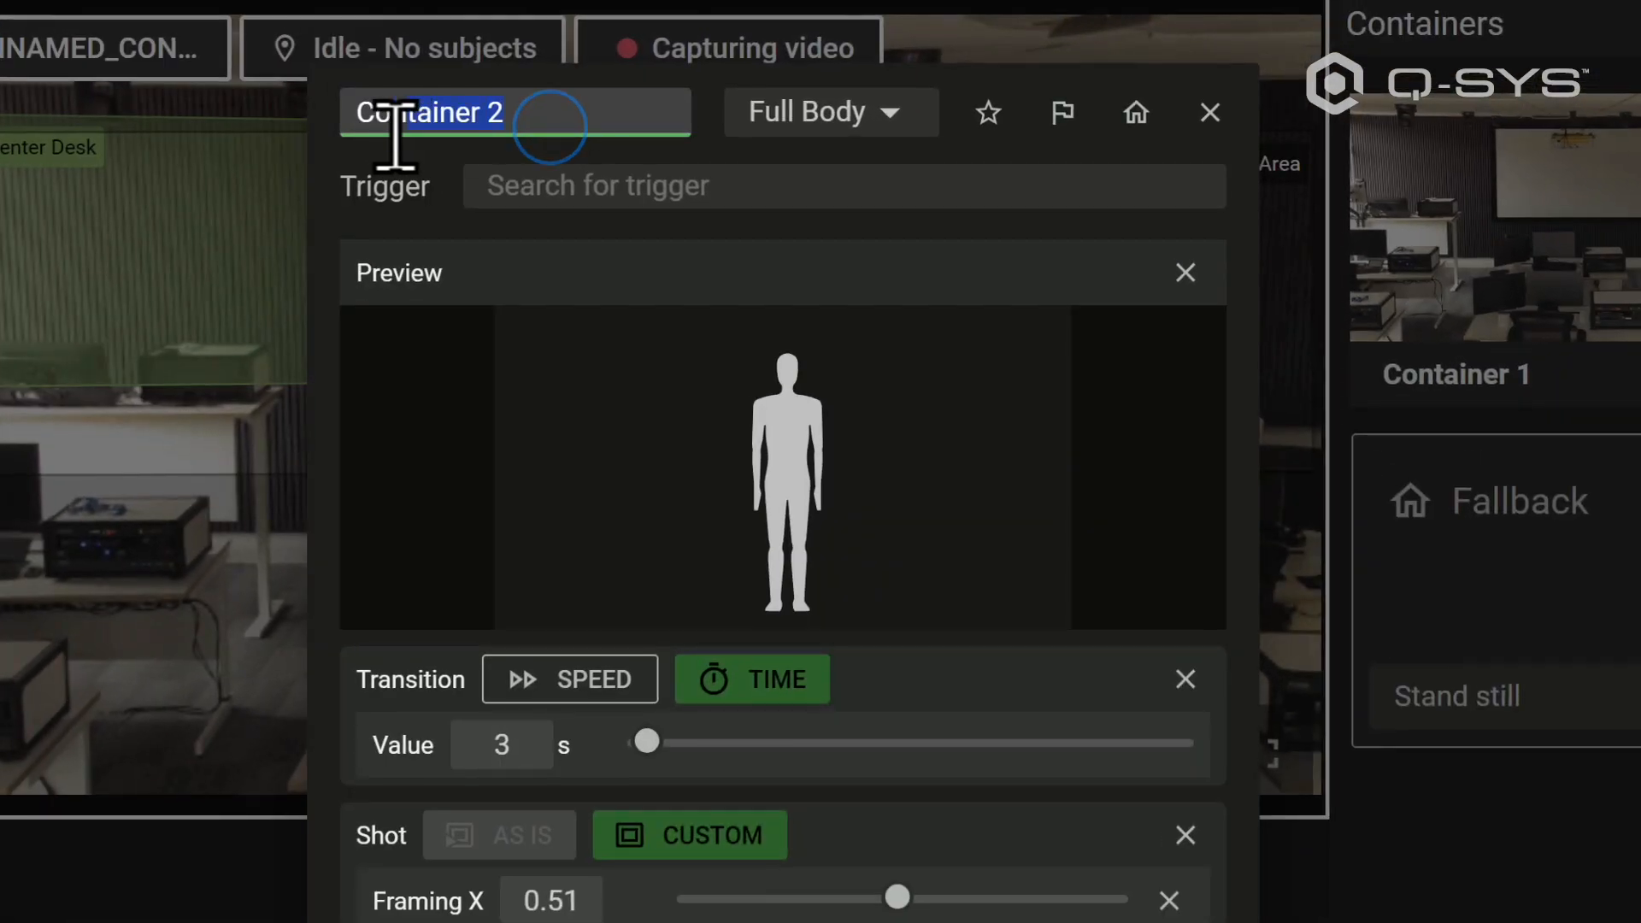
text(Full Body tracking)
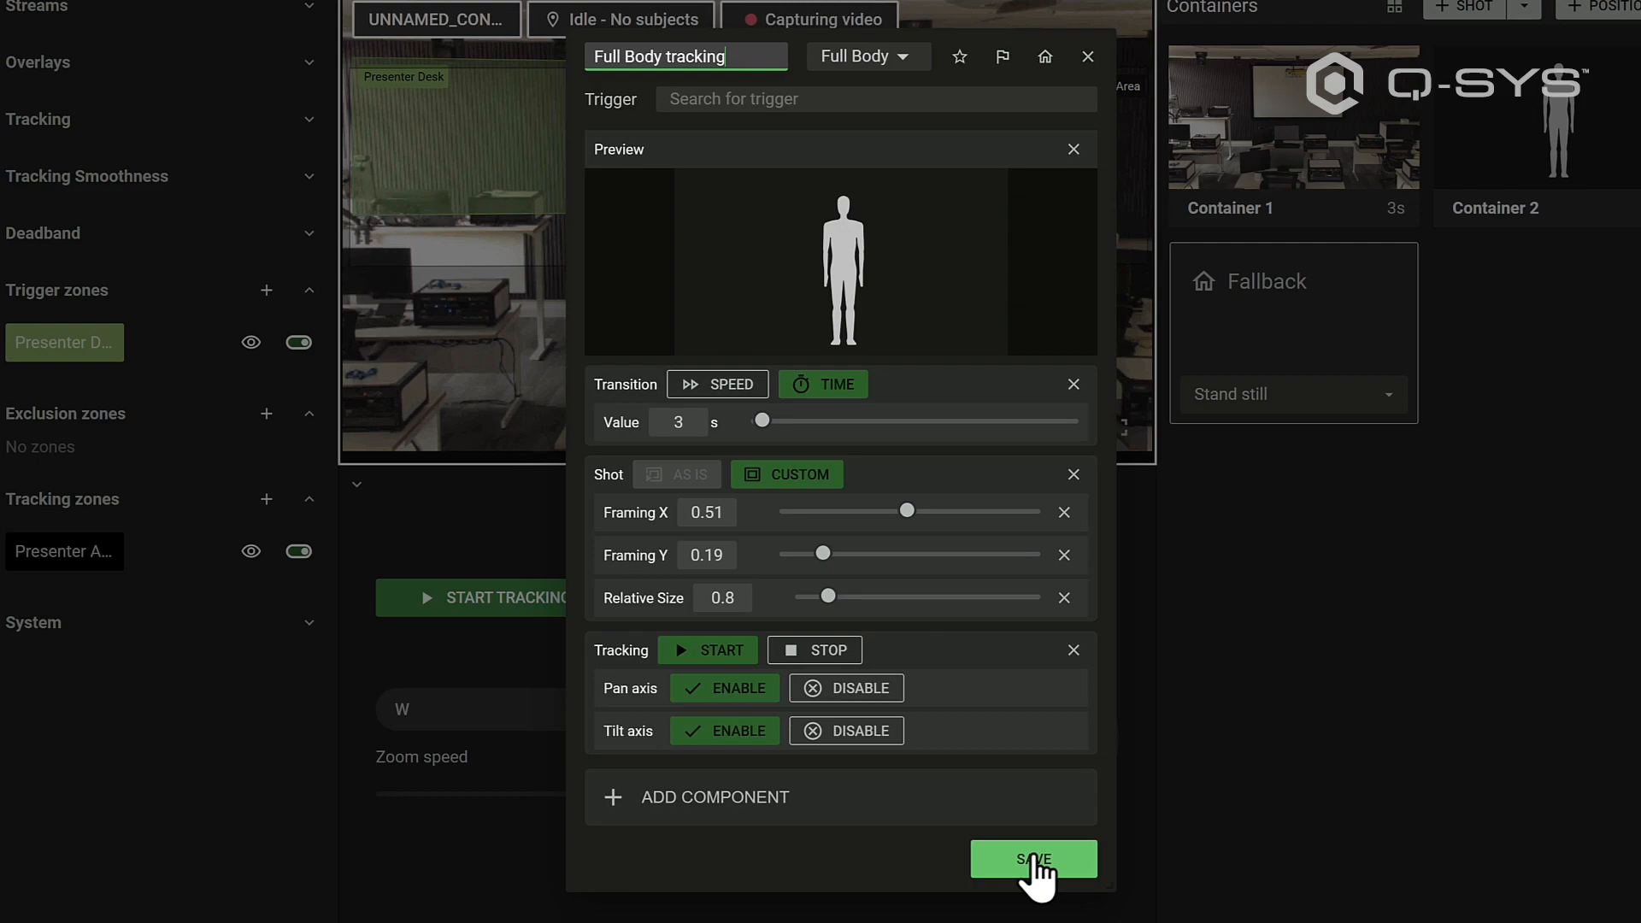
click(1033, 854)
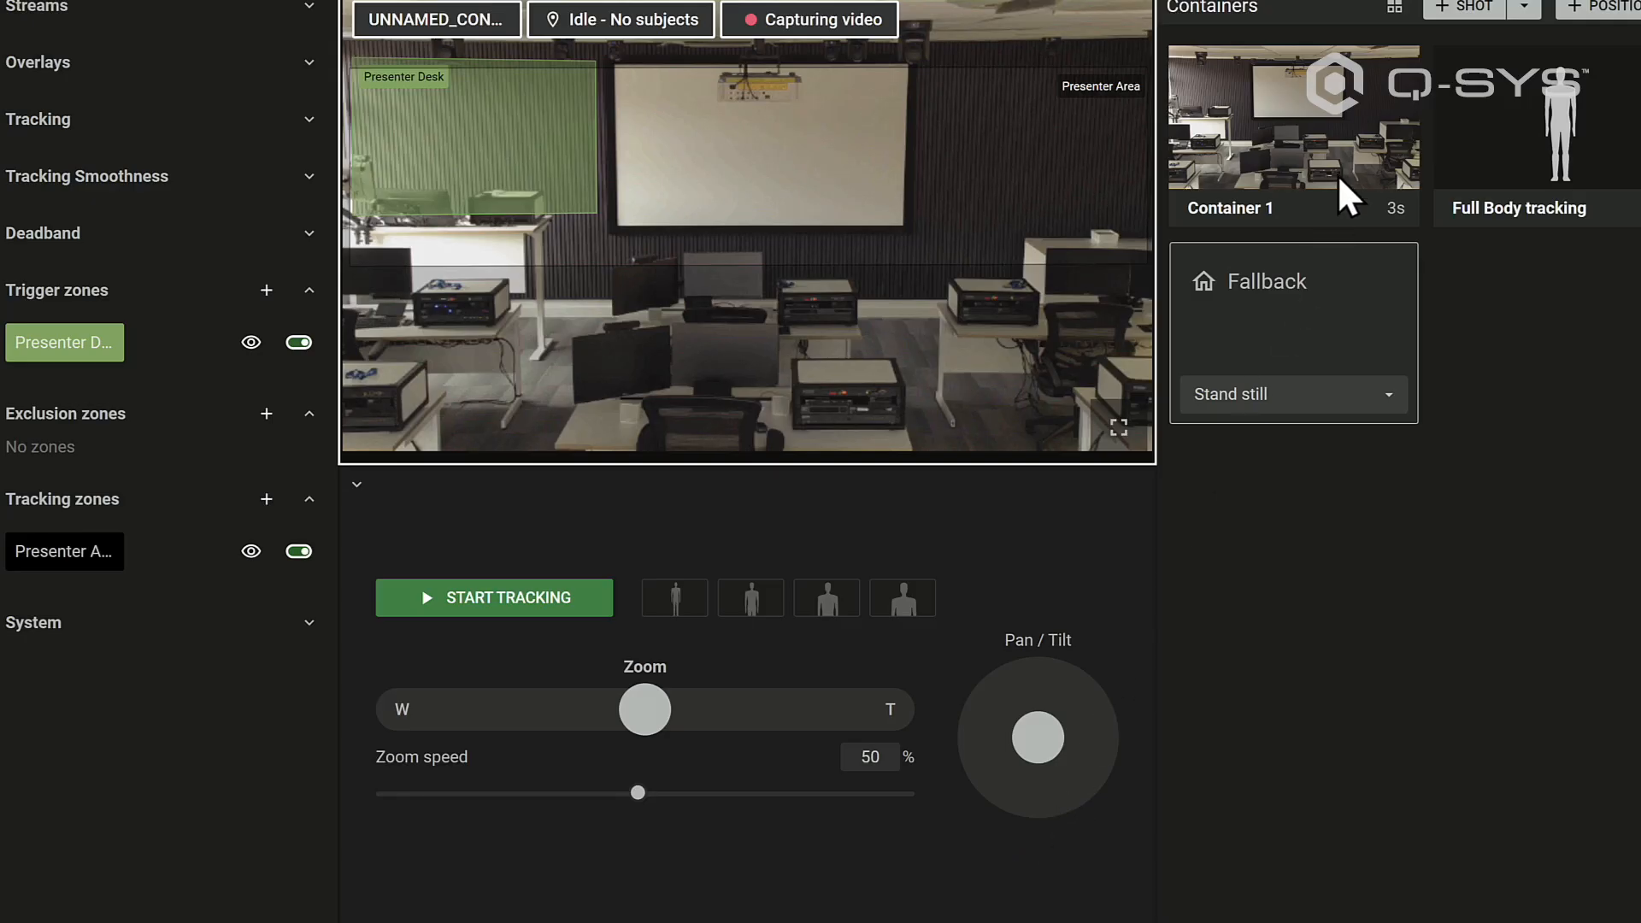
- Rename the position container Container 1 as Home Position and save it
right_click(1330, 137)
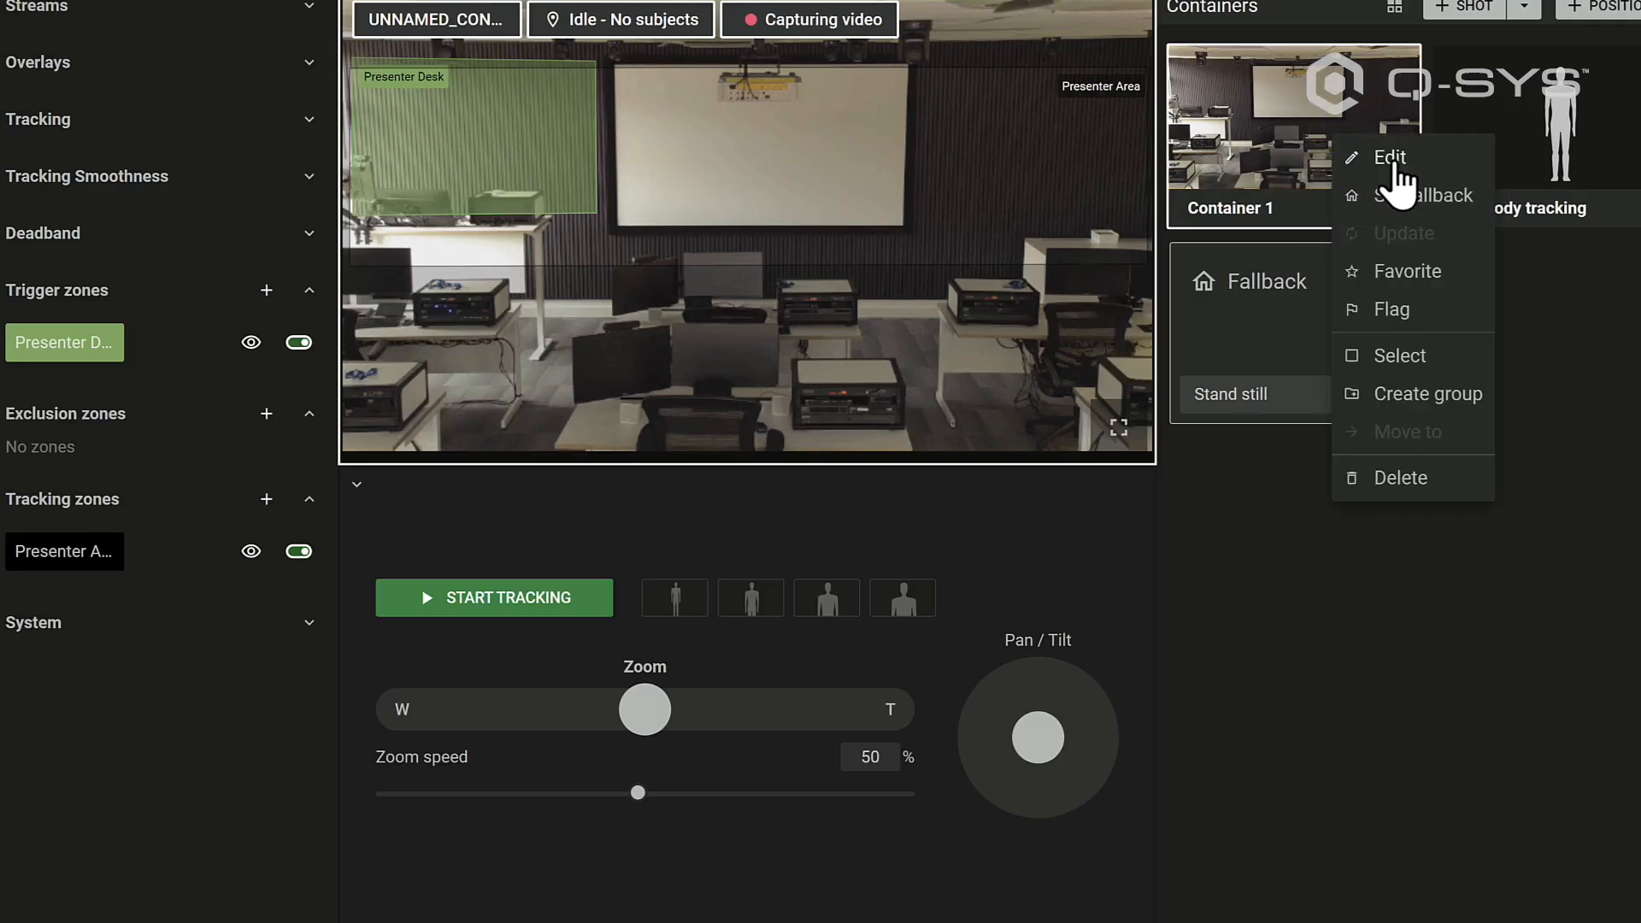
click(1389, 159)
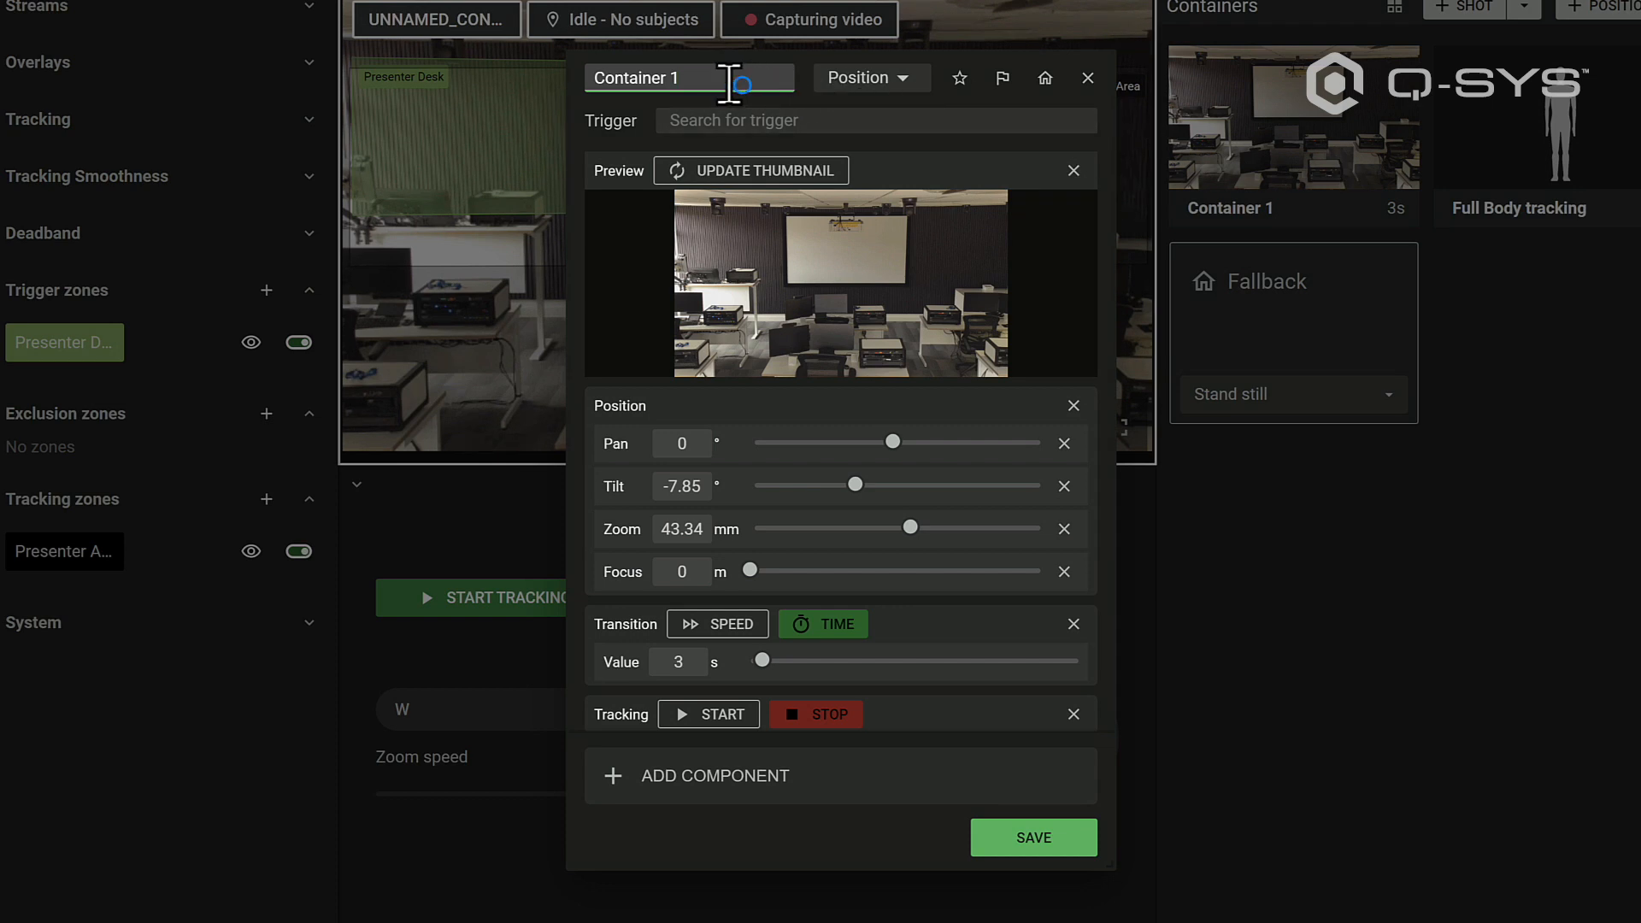
drag(729, 83, 547, 81)
text(Home Positio)
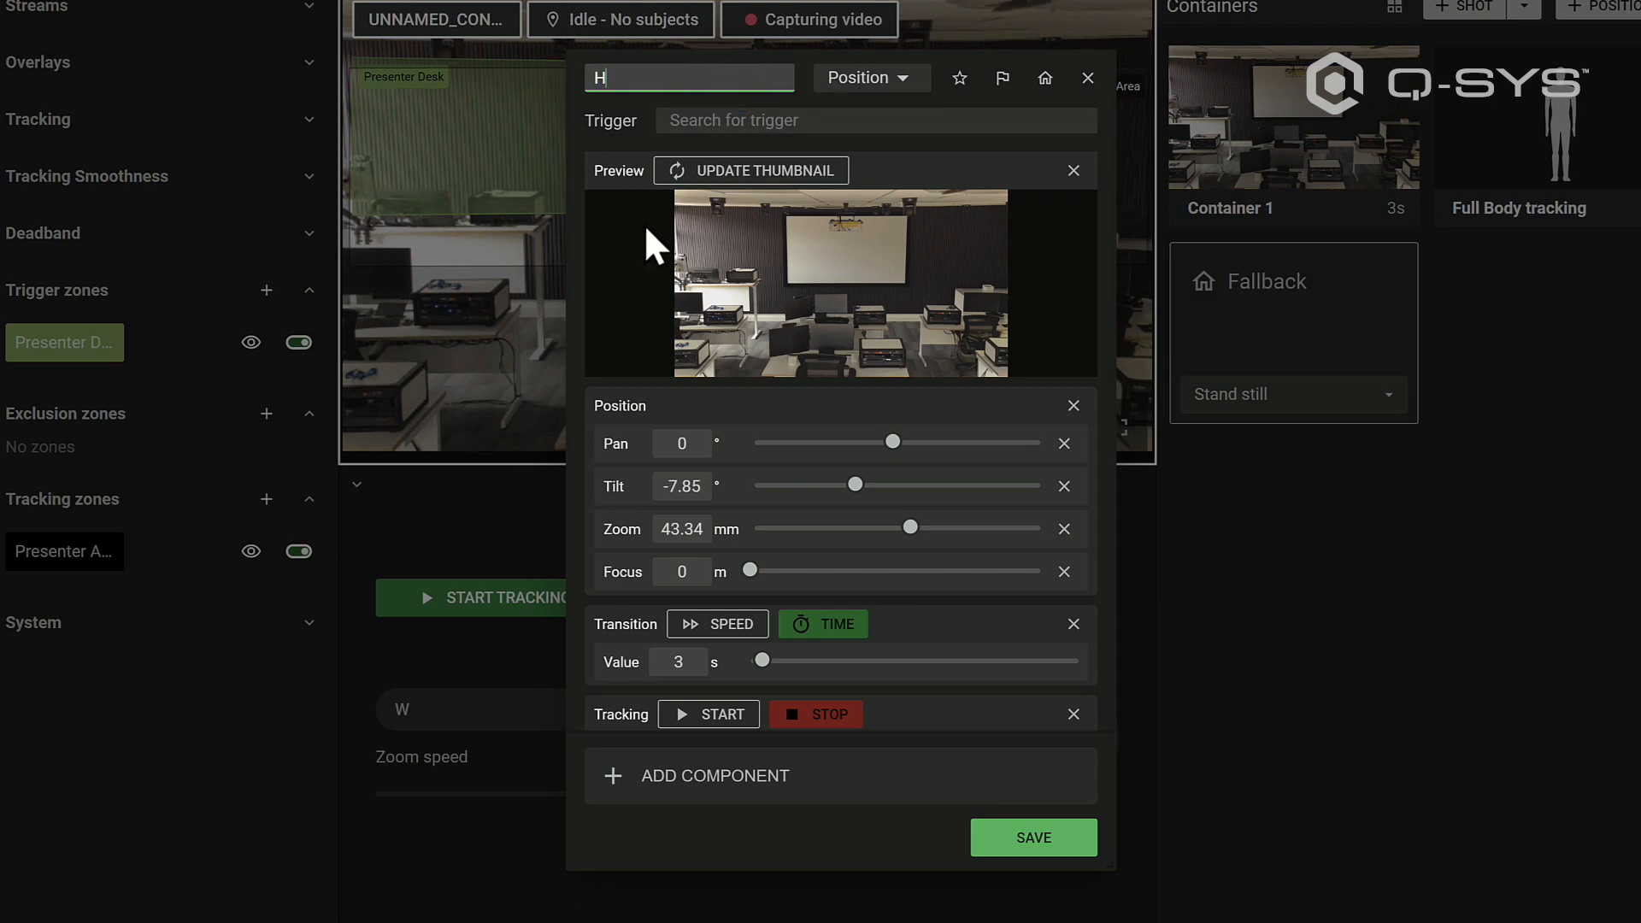
text(n)
click(1037, 840)
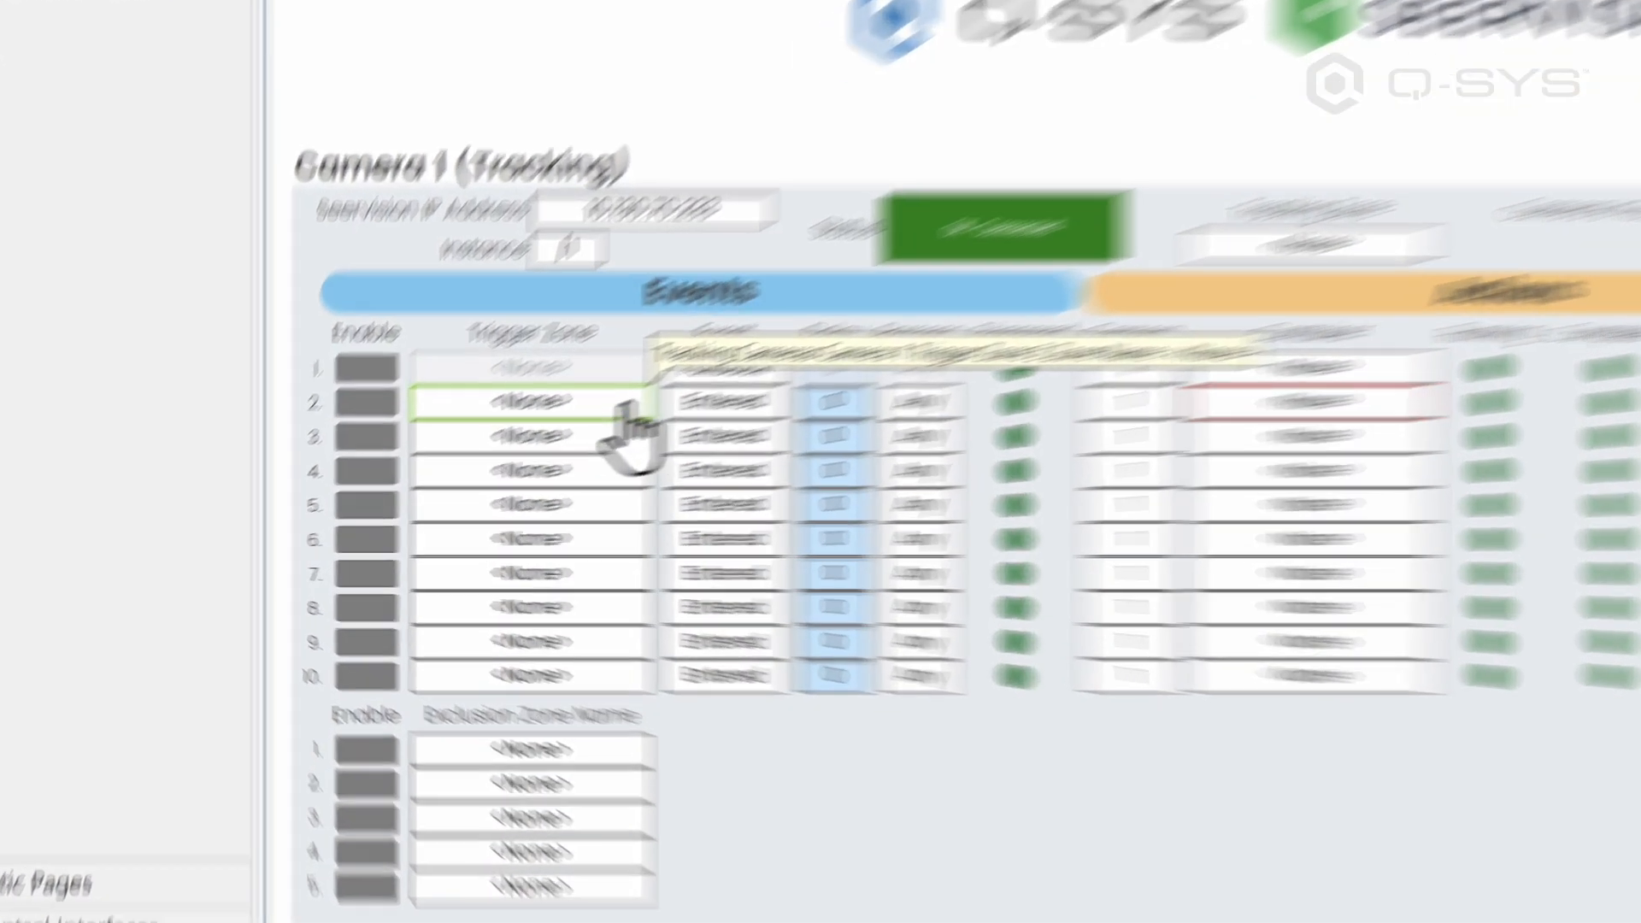
- Assign the Presenter Desk trigger zone to Camera 1's event row 2 and set its event to Entered
click(627, 402)
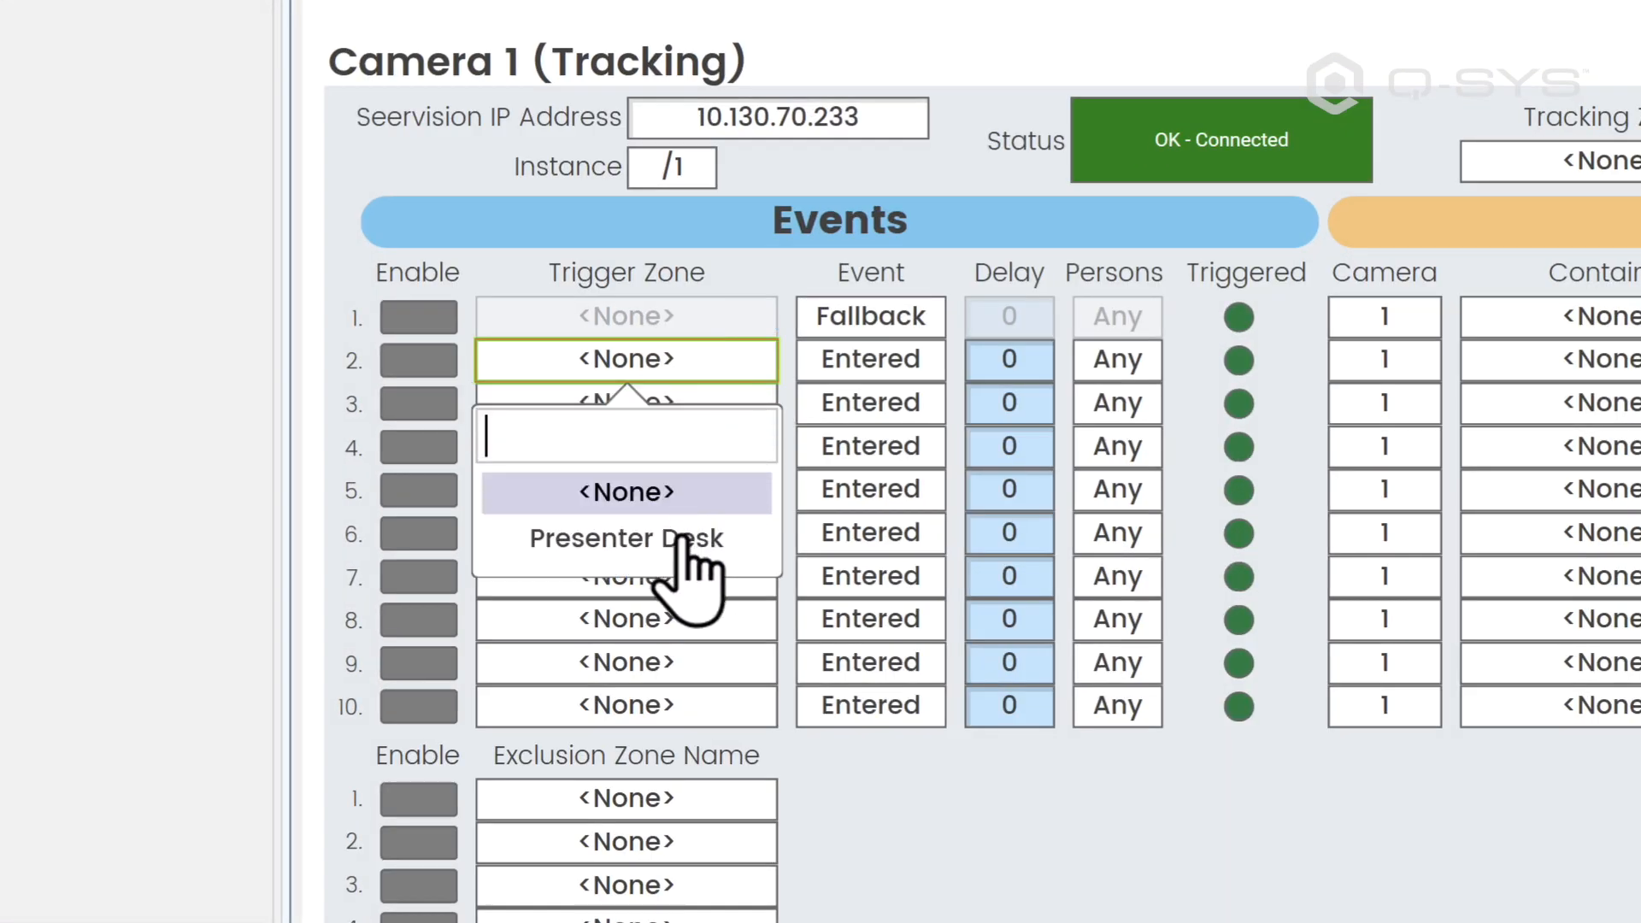
click(576, 539)
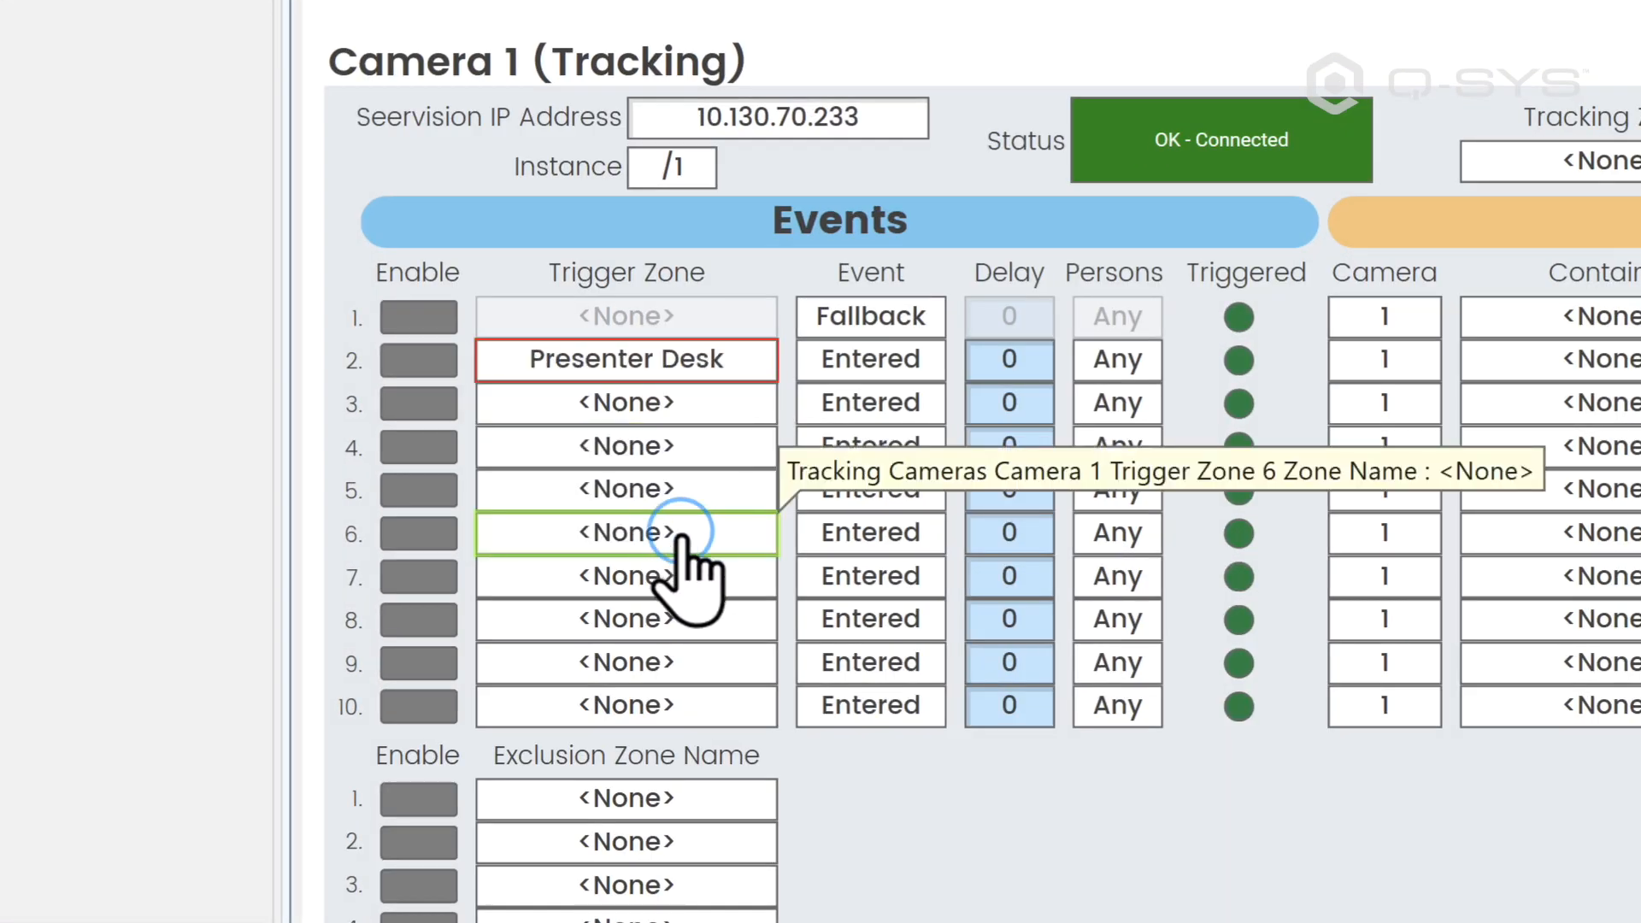
click(896, 375)
click(902, 384)
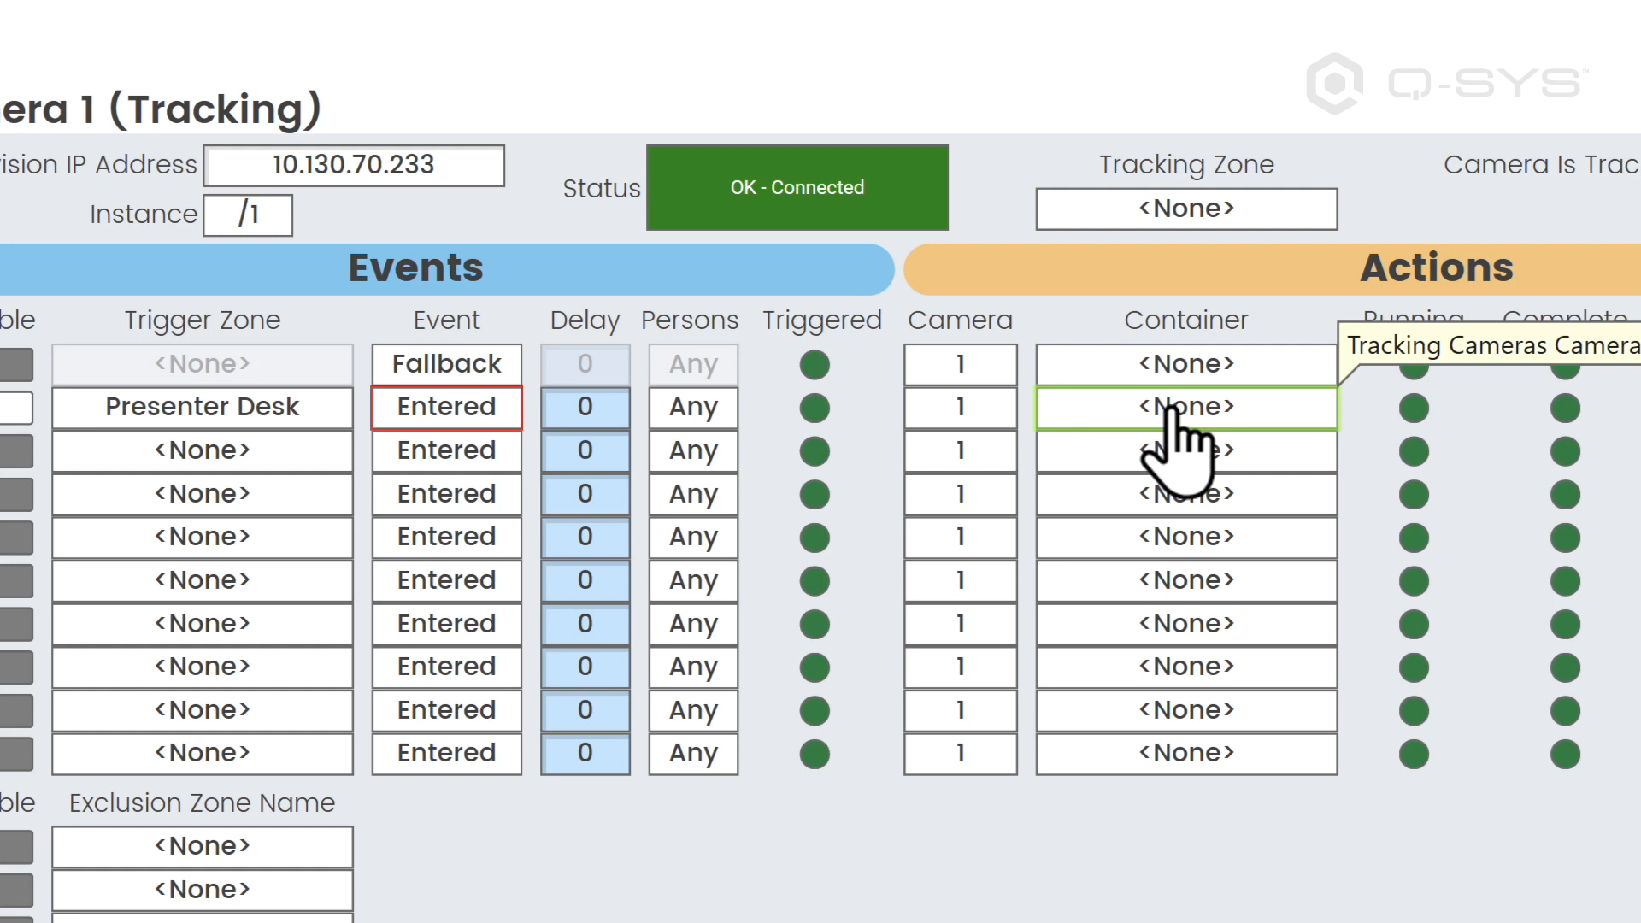
- Assign the Full Body tracking container to Camera 1's Presenter Desk event and the Home Position container to its Fallback event
click(1225, 405)
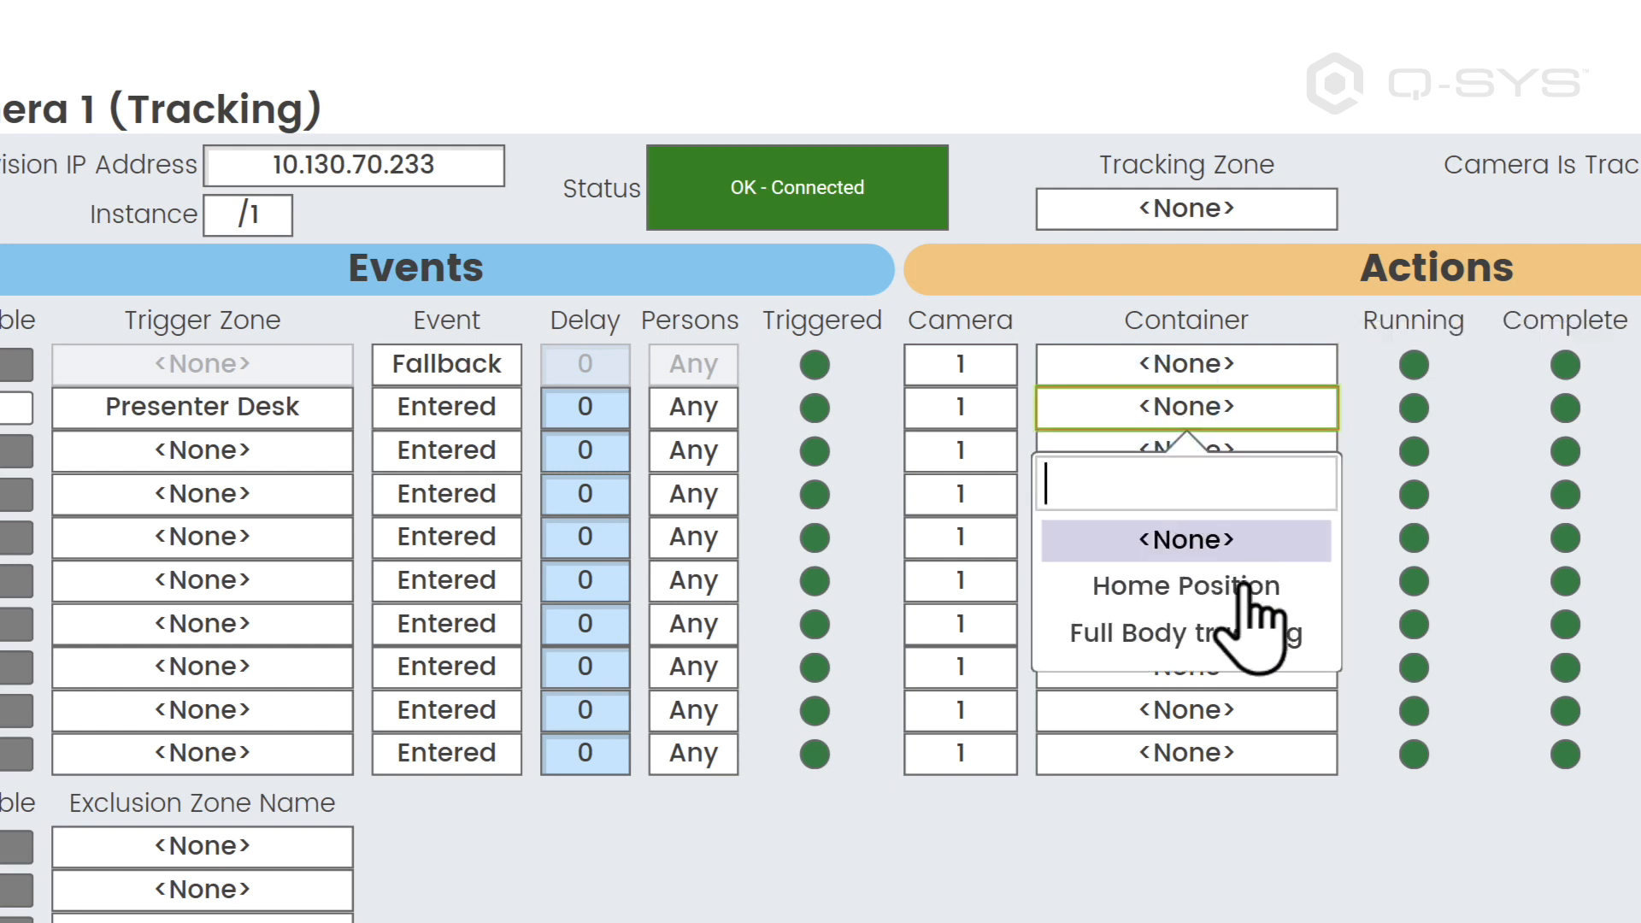
click(1239, 632)
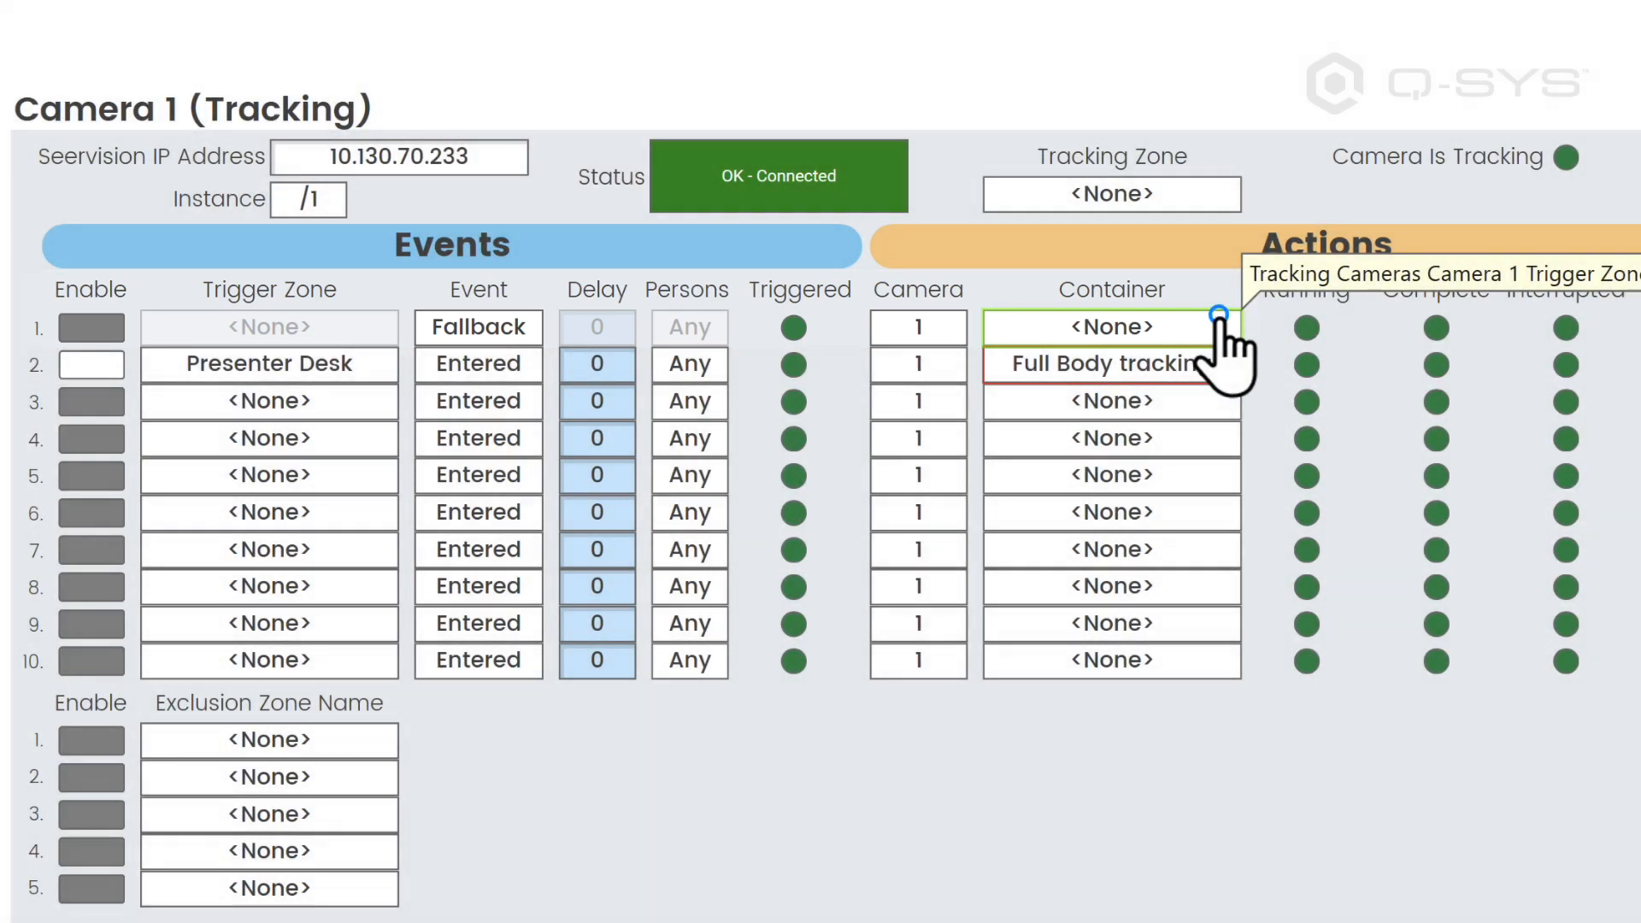
click(1221, 328)
click(1177, 481)
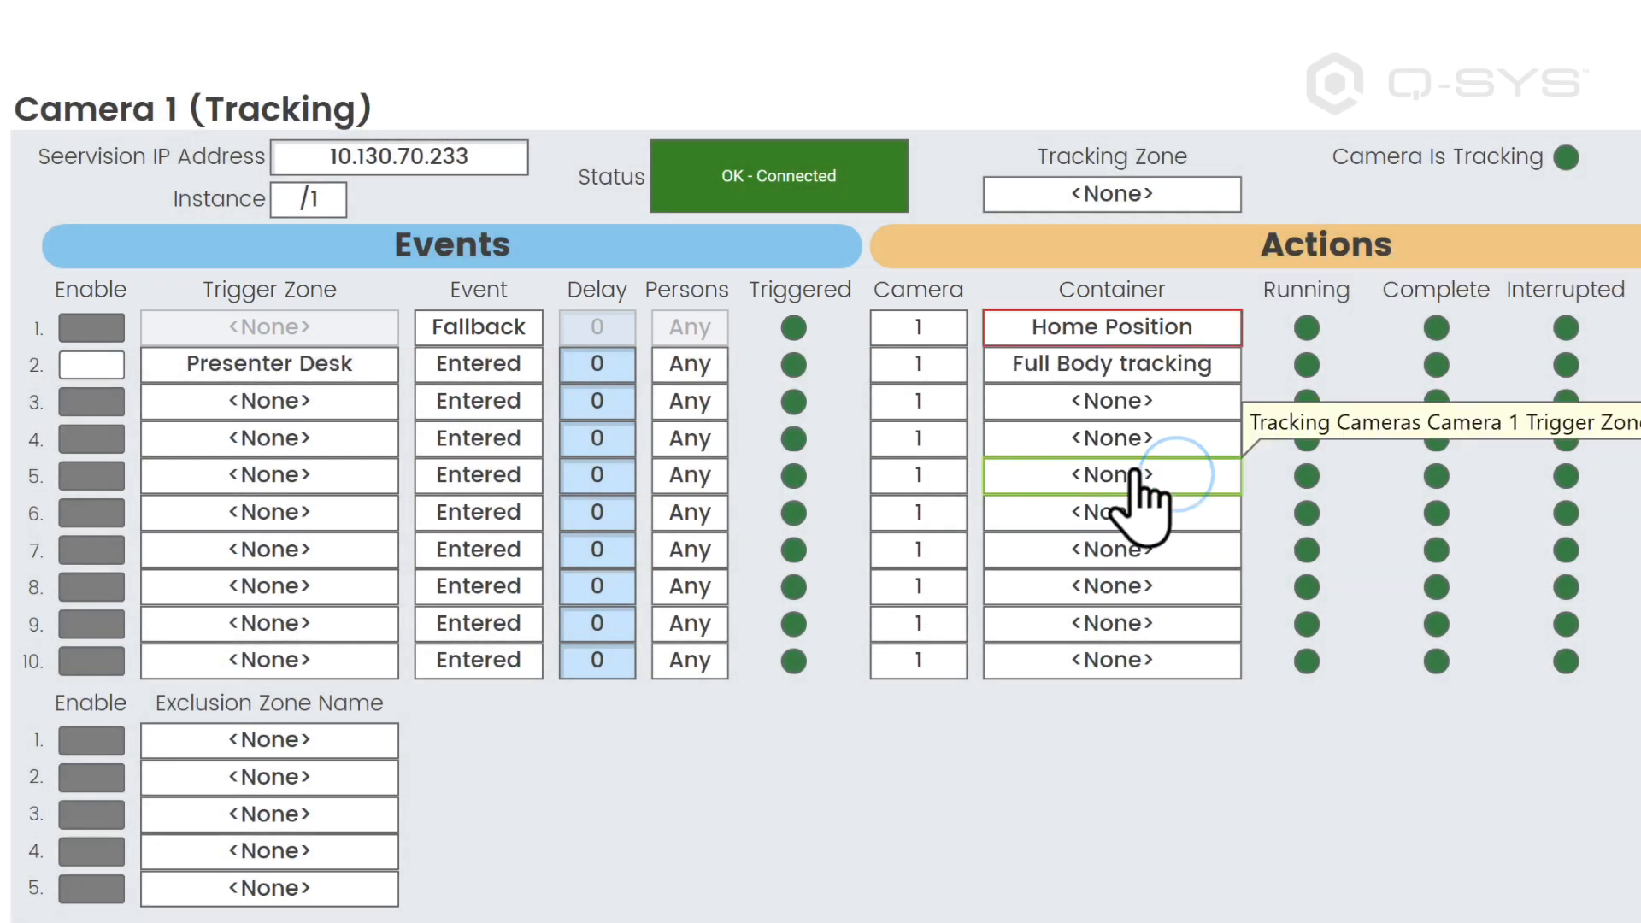